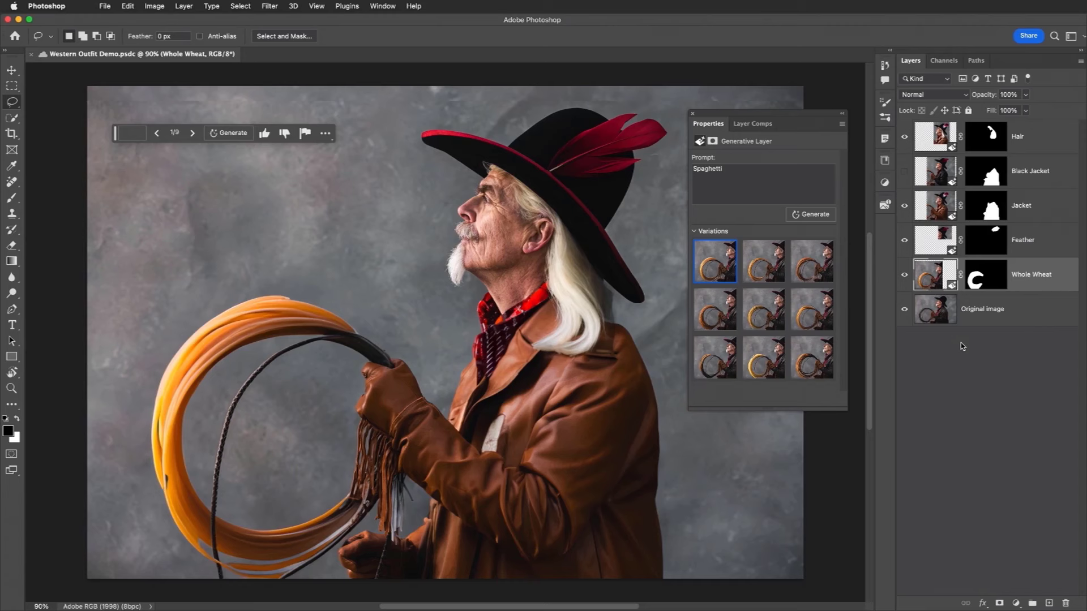
# Hide all generative layers above the original image and turn Whole Wheat, Feather, Jacket and Black Jacket back on one by one.
pyautogui.moveTo(905, 138); pyautogui.dragTo(904, 278)
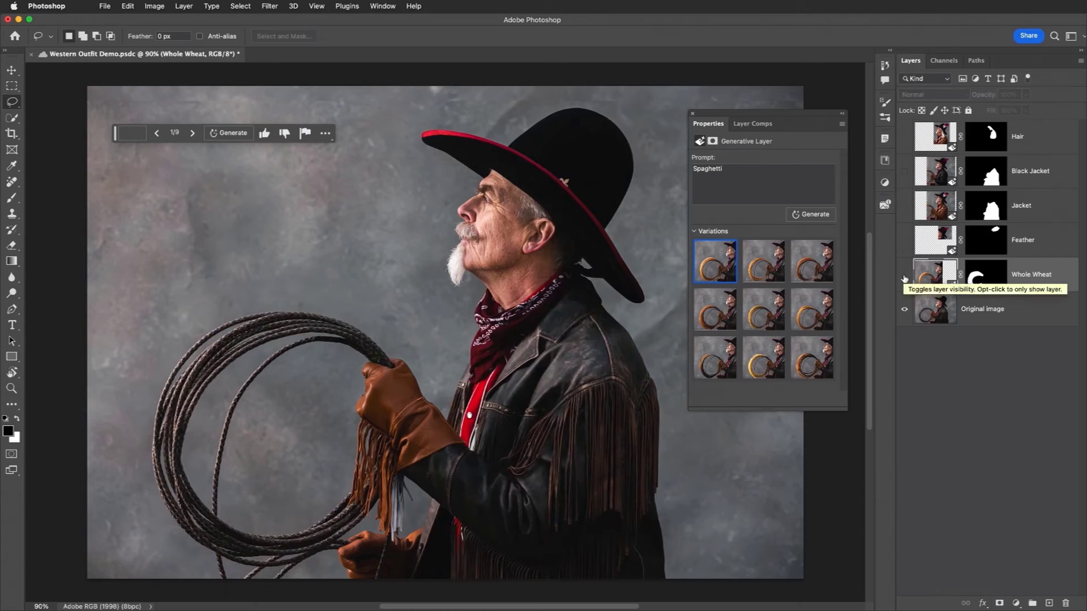
pyautogui.click(904, 276)
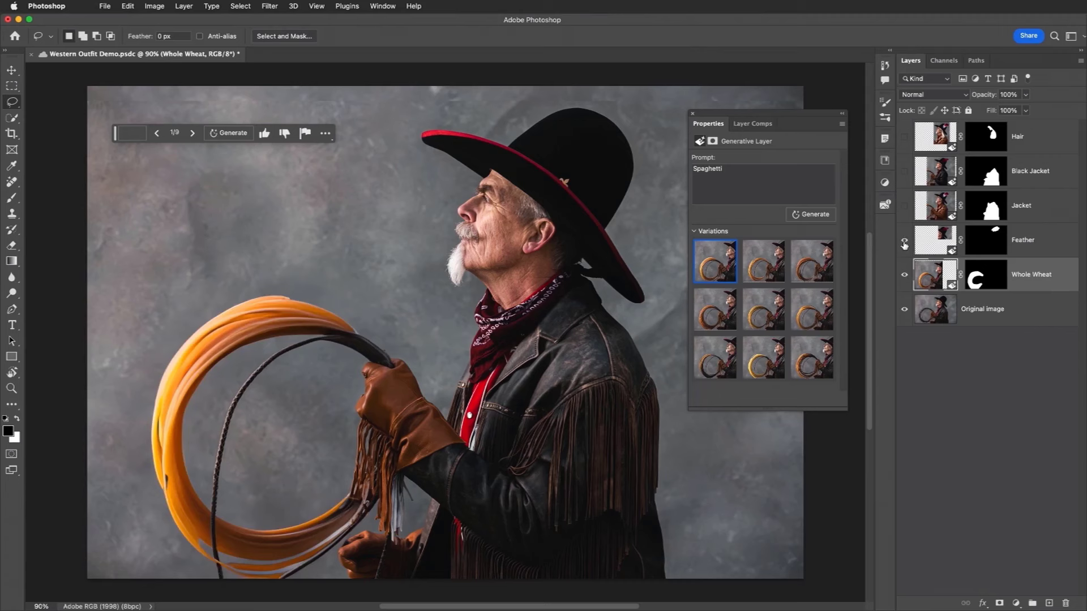
pyautogui.click(905, 243)
pyautogui.click(905, 207)
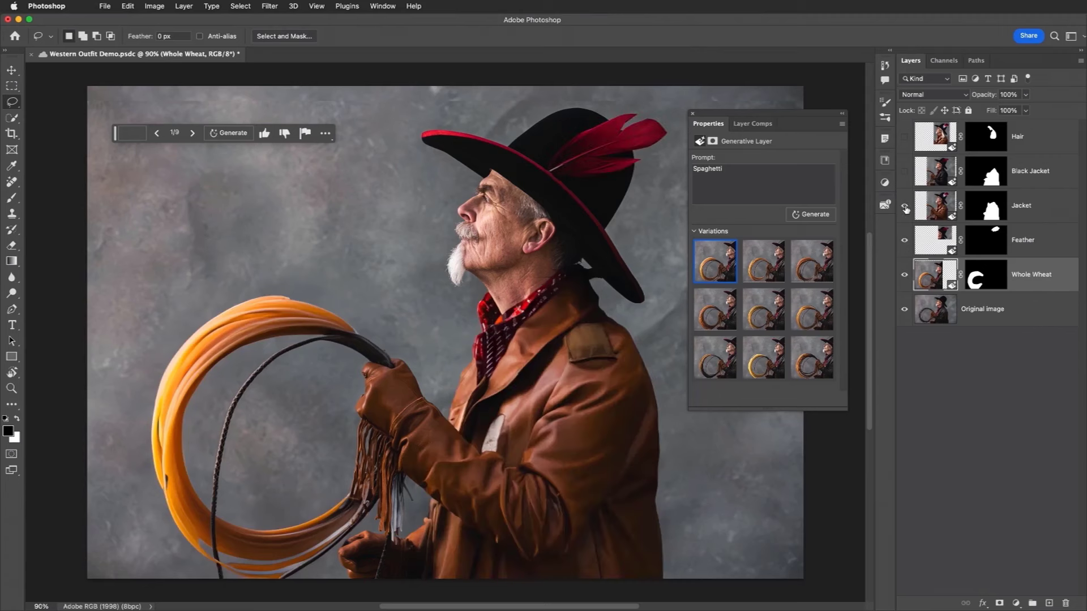
pyautogui.click(904, 172)
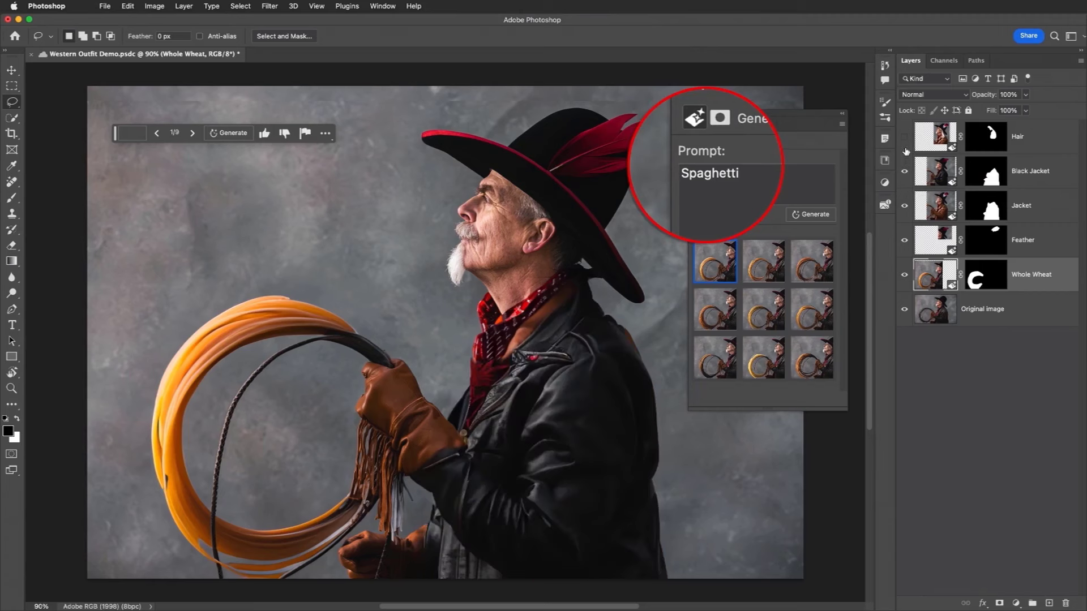
# Hide the Black Jacket layer and show the Hair layer, toggling Hair off and on to compare it with the jacket beneath.
pyautogui.click(905, 171)
pyautogui.click(904, 138)
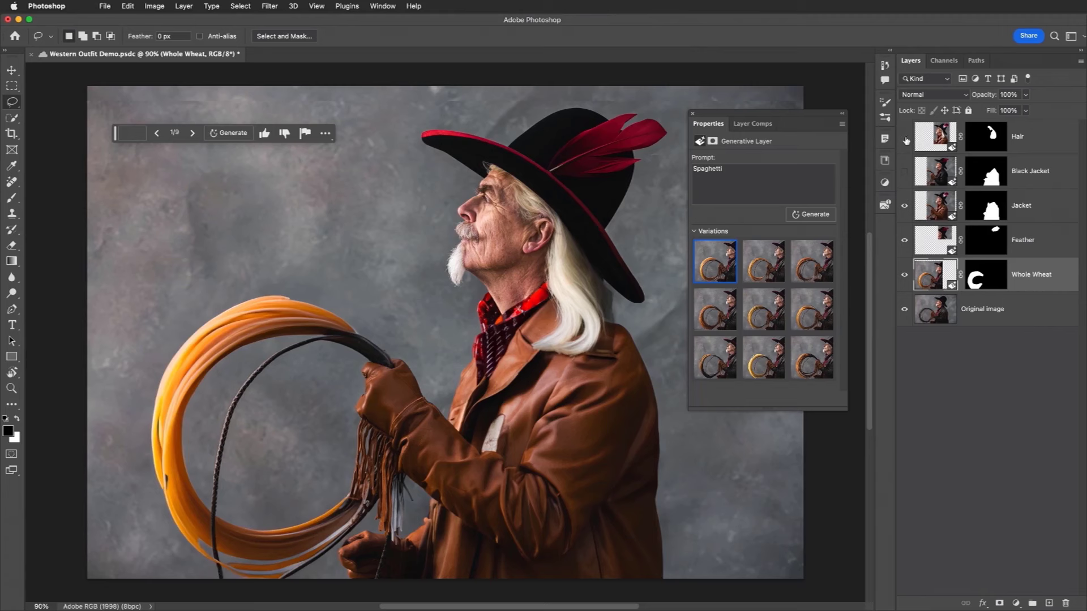
pyautogui.click(905, 139)
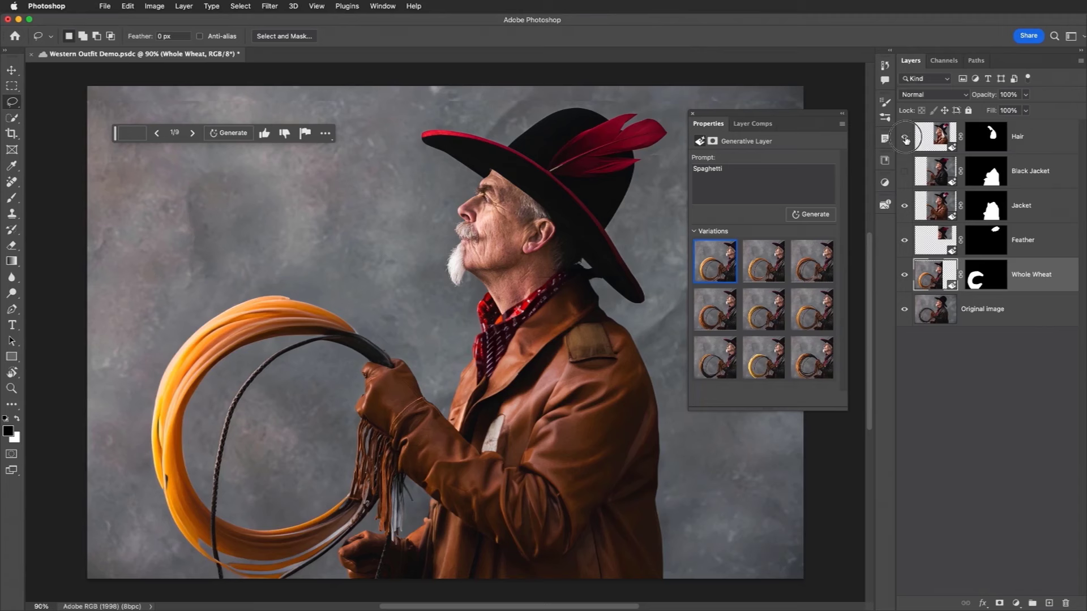
pyautogui.click(906, 139)
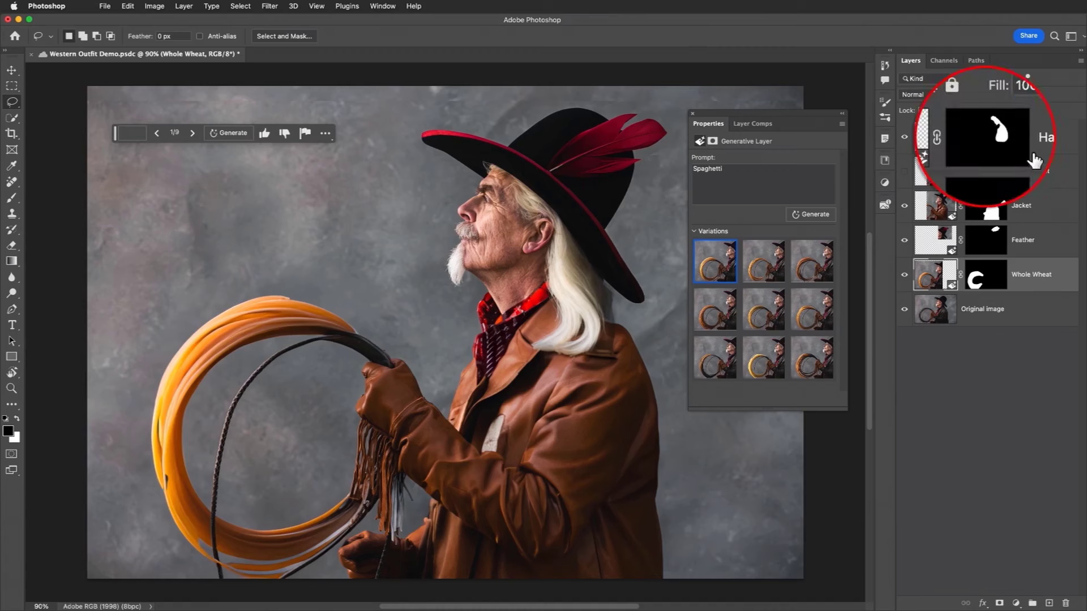
# Load the Hair mask as a selection, activate the Hair layer, swap Jacket for Black Jacket in the visible layers and deselect.
pyautogui.keyDown('super'); pyautogui.click(1035, 161); pyautogui.keyUp('super')
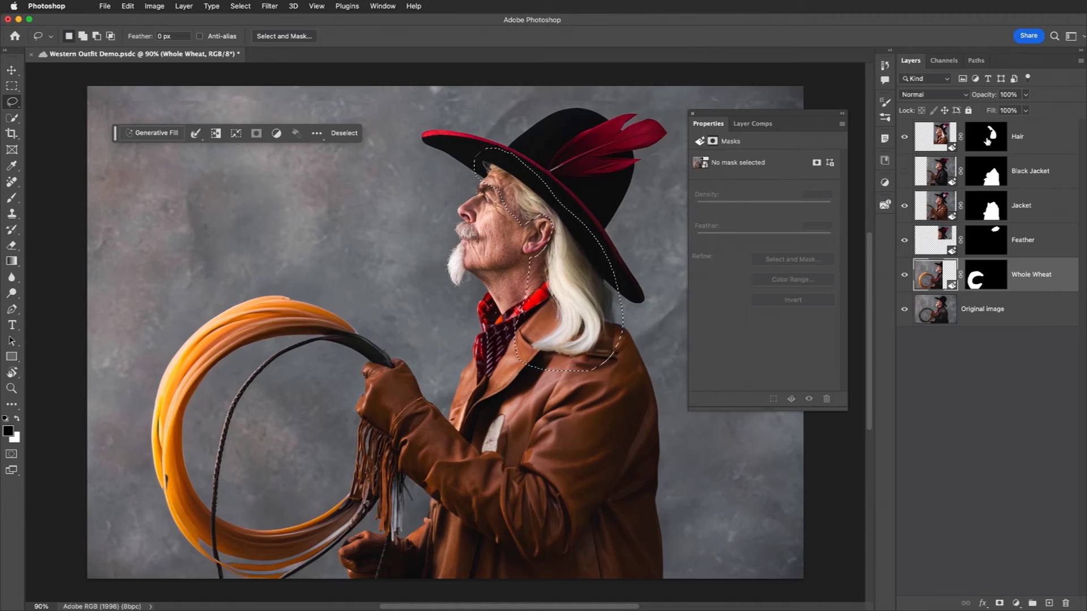
pyautogui.click(947, 144)
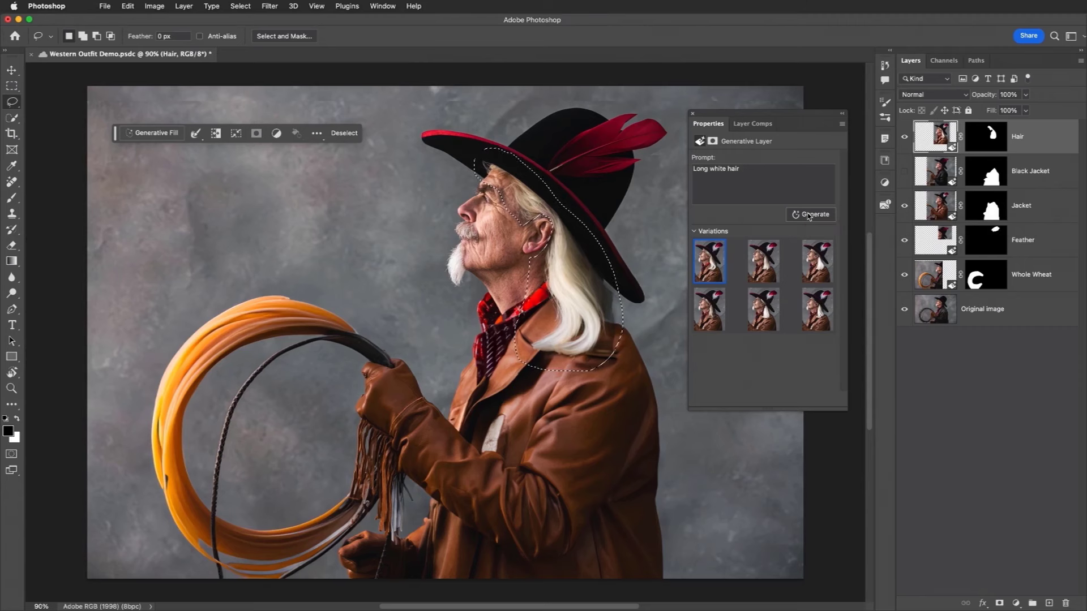
pyautogui.click(904, 205)
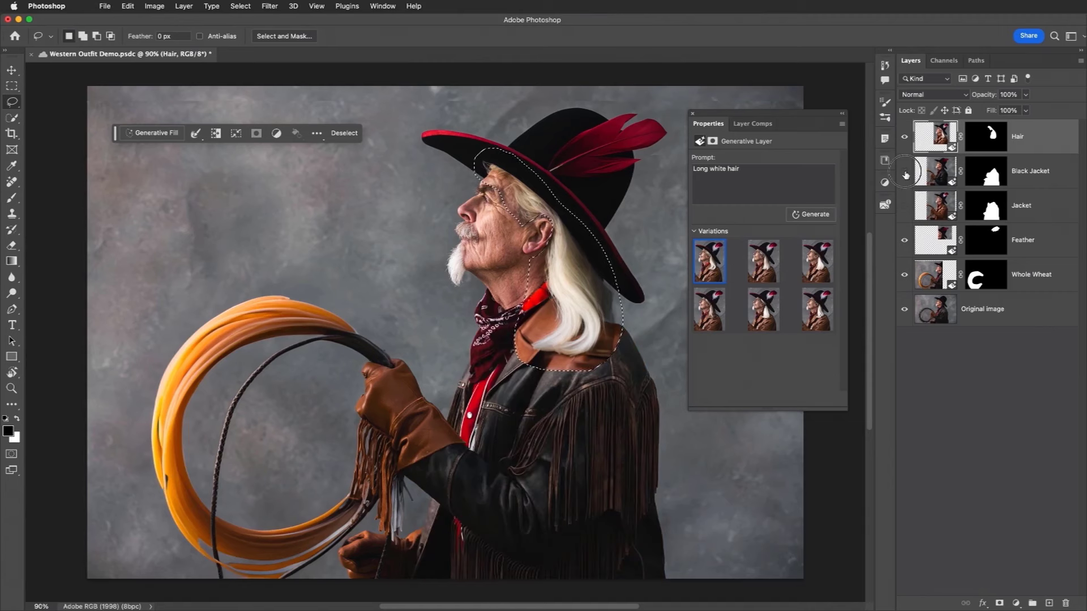
pyautogui.click(905, 171)
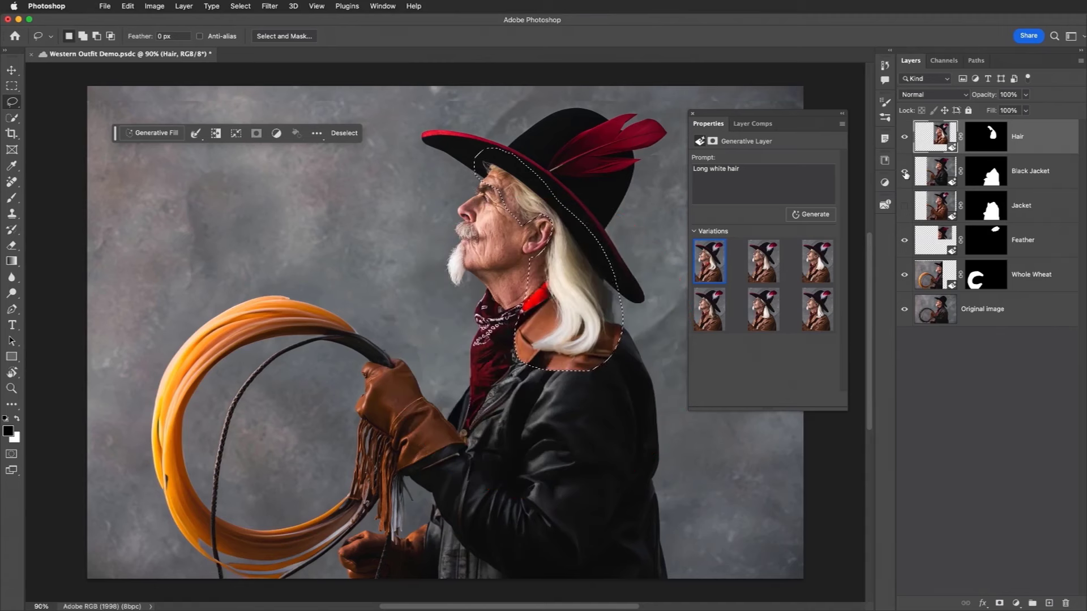
pyautogui.hotkey('ctrl', 'd')
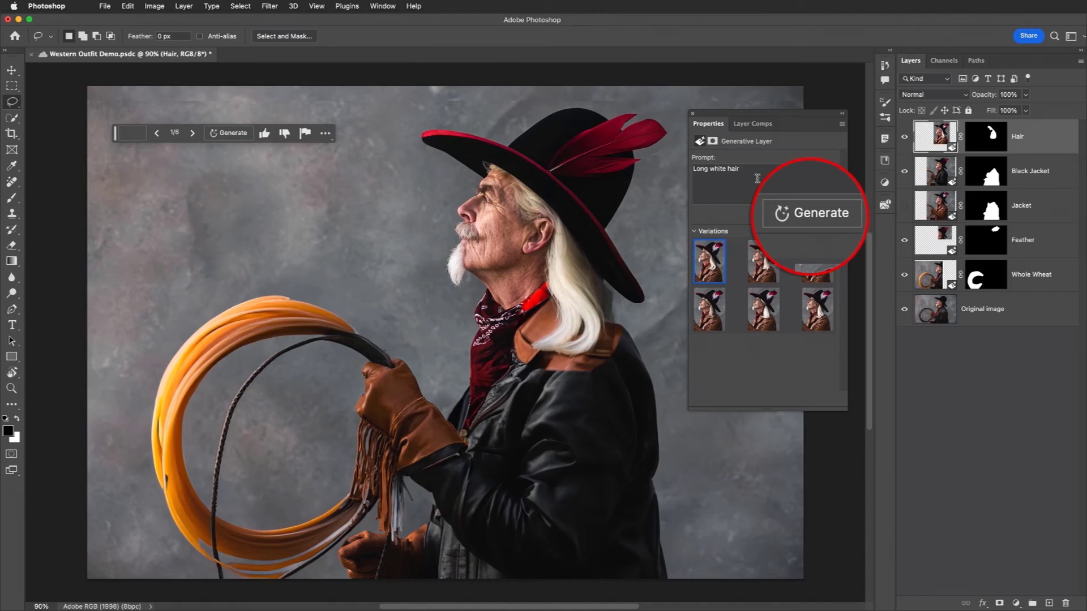
# Generate new "Long white hair" variations on the Hair layer over the black jacket and choose the third one.
pyautogui.click(814, 213)
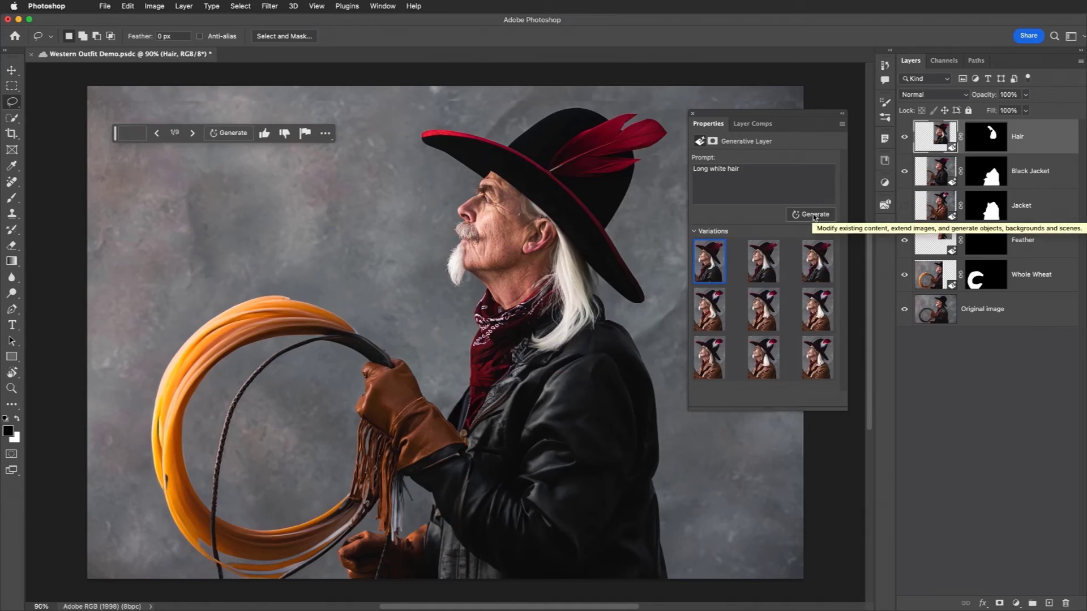
pyautogui.click(776, 261)
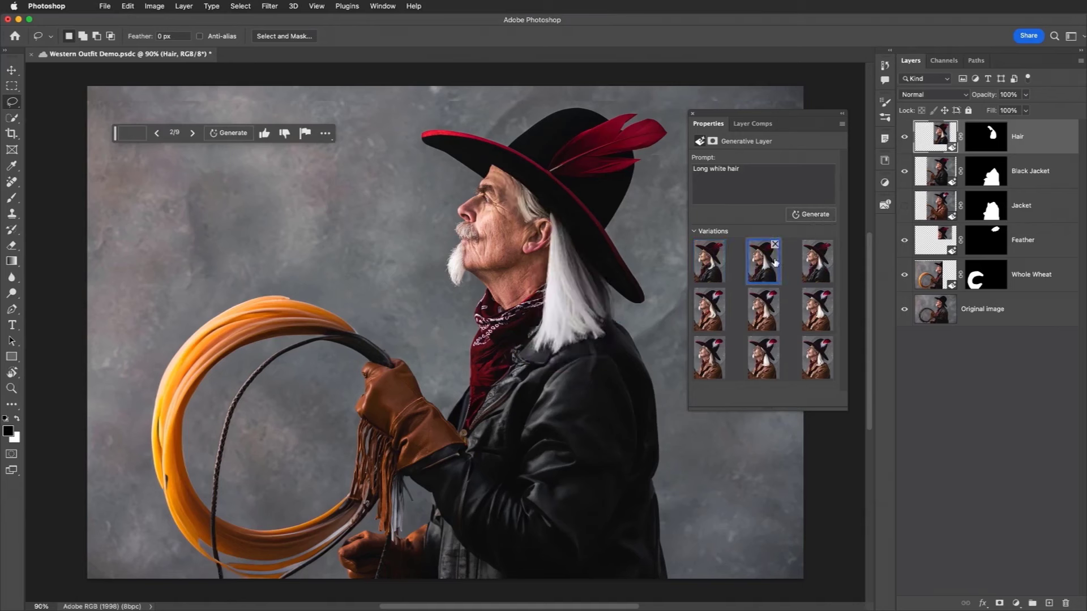
pyautogui.click(815, 267)
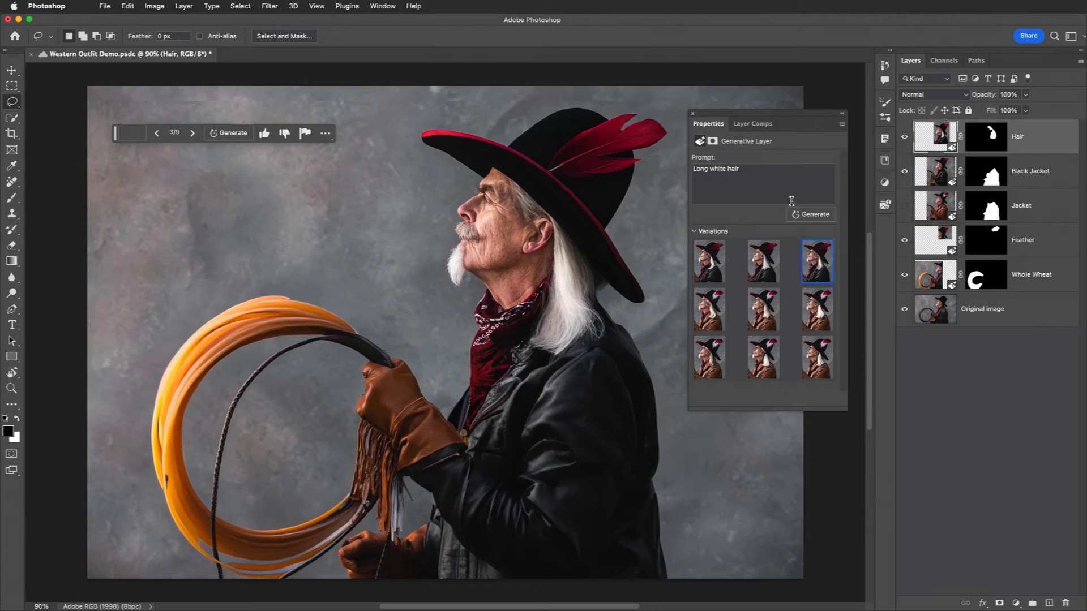
# Hide the layers from Hair down to Whole Wheat and load the Hair mask as a selection.
pyautogui.moveTo(904, 136); pyautogui.dragTo(907, 281)
pyautogui.keyDown('super'); pyautogui.click(998, 138); pyautogui.keyUp('super')
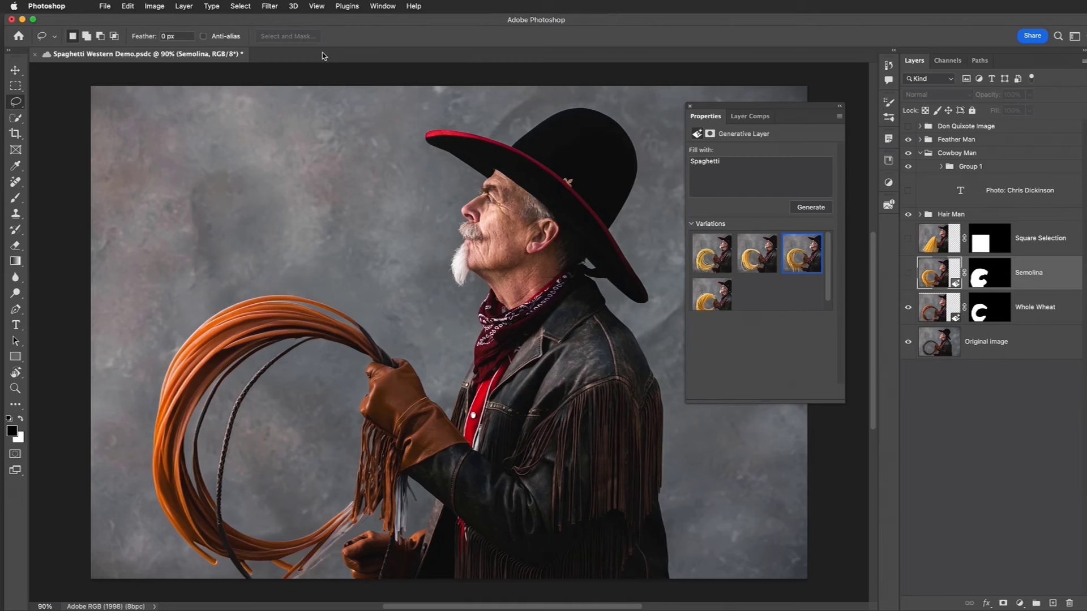
# Try a generative fill with the prompt "Spaghetti" in a rectangular selection around the coiled rope.
pyautogui.press('super+z')
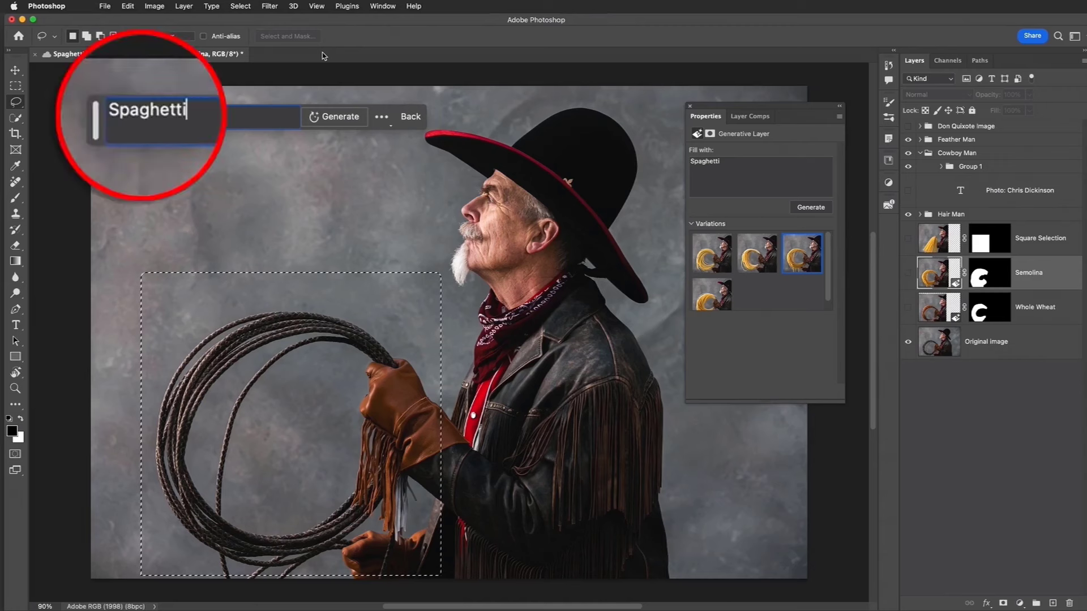
pyautogui.click(334, 116)
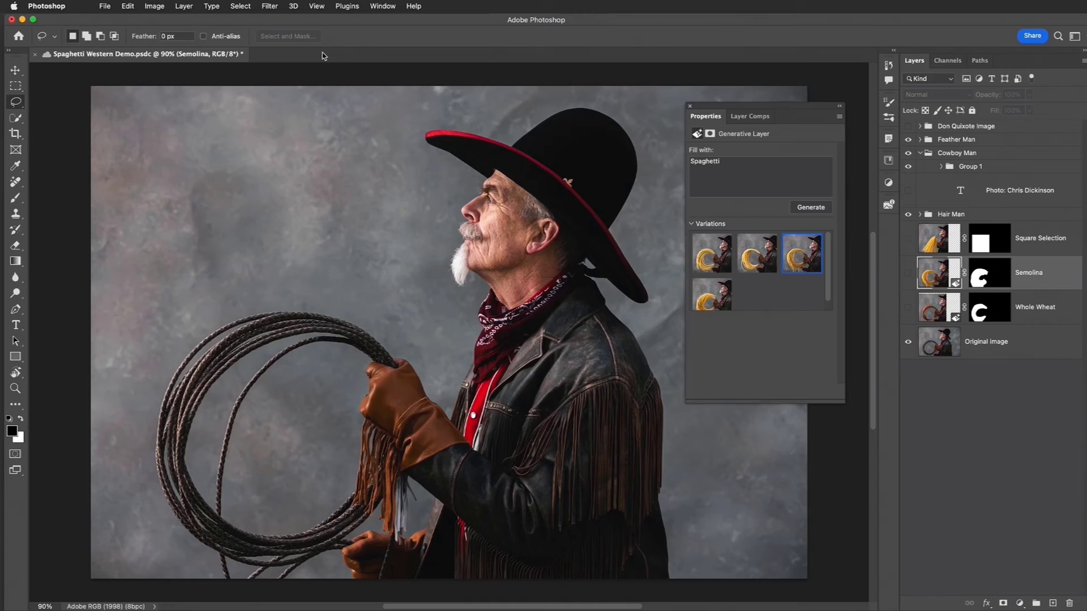
# Try the "Spaghetti" generative fill with a freehand selection closely following the rope coil and deselect.
pyautogui.press('super+shift+d')
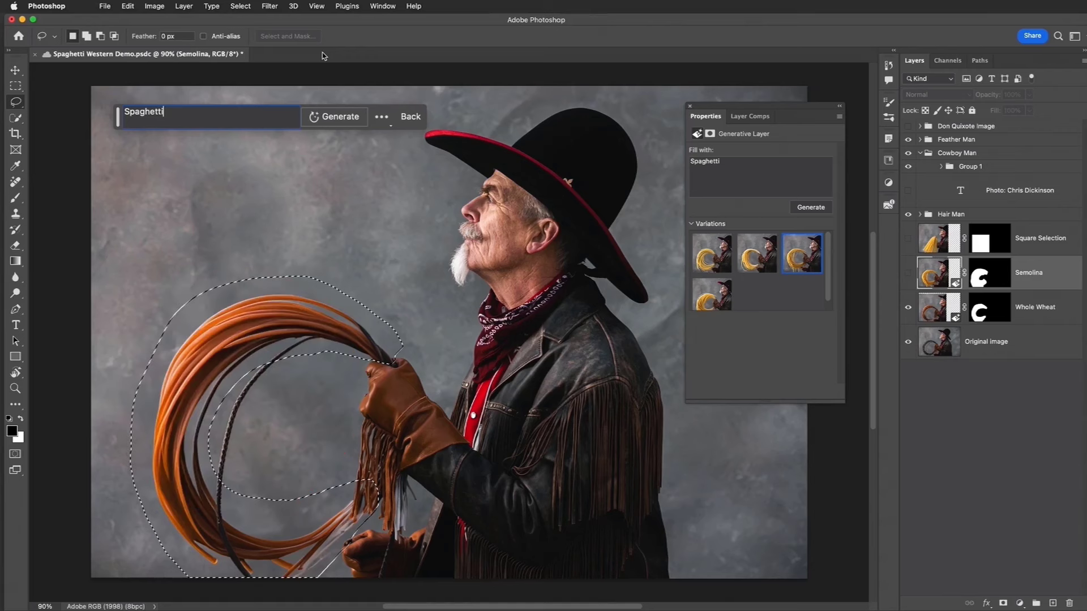
pyautogui.press('super+d')
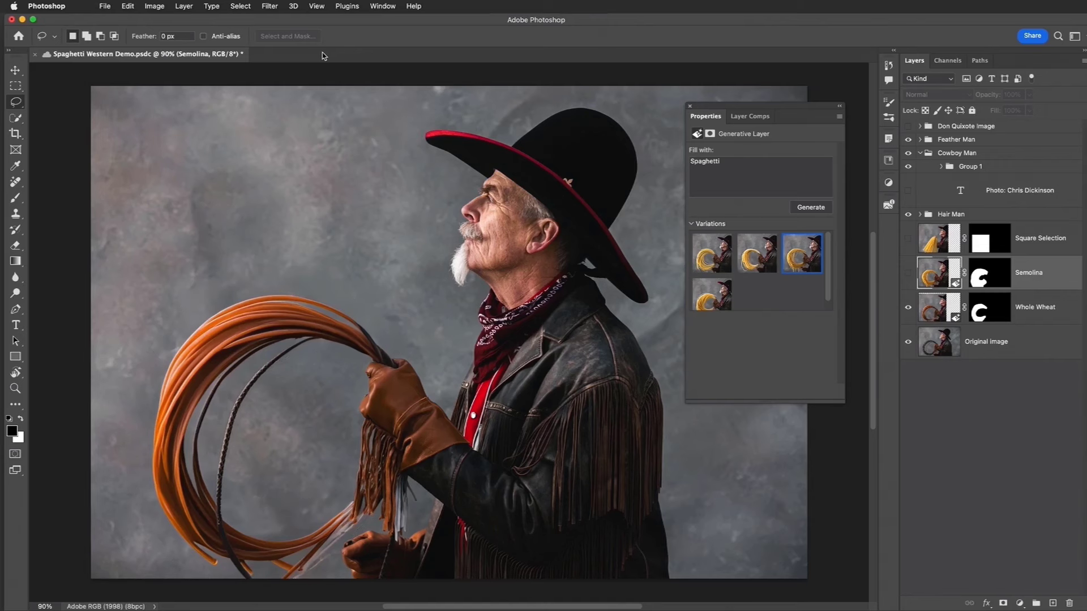
# Undo the previous fill, fill a wider freehand selection around the rope coil with "Spaghetti" and deselect.
pyautogui.press('super+z')
pyautogui.press('super+z')
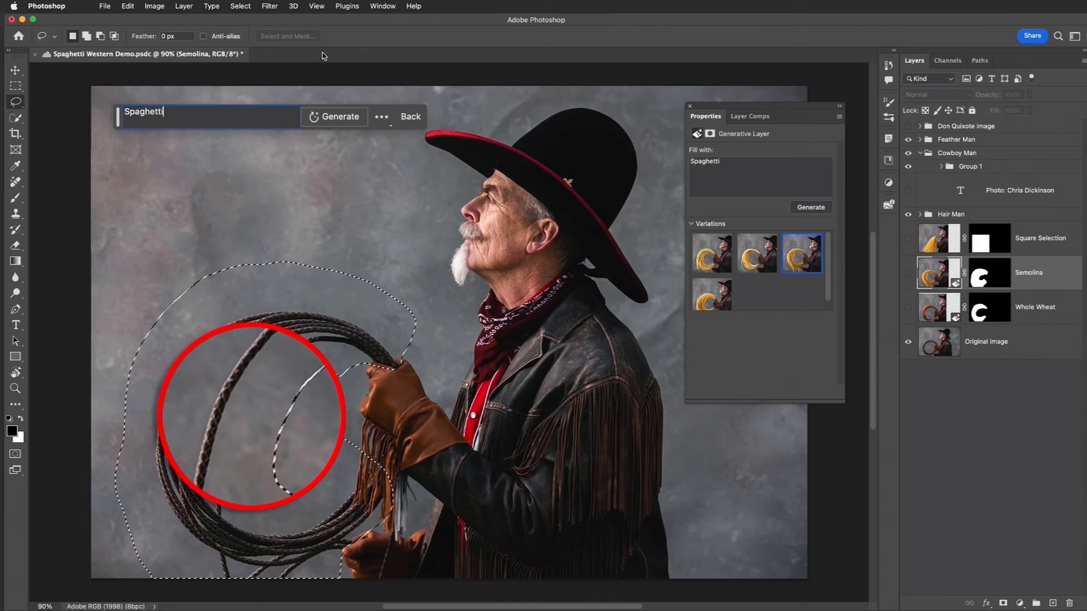
pyautogui.press('super+comma')
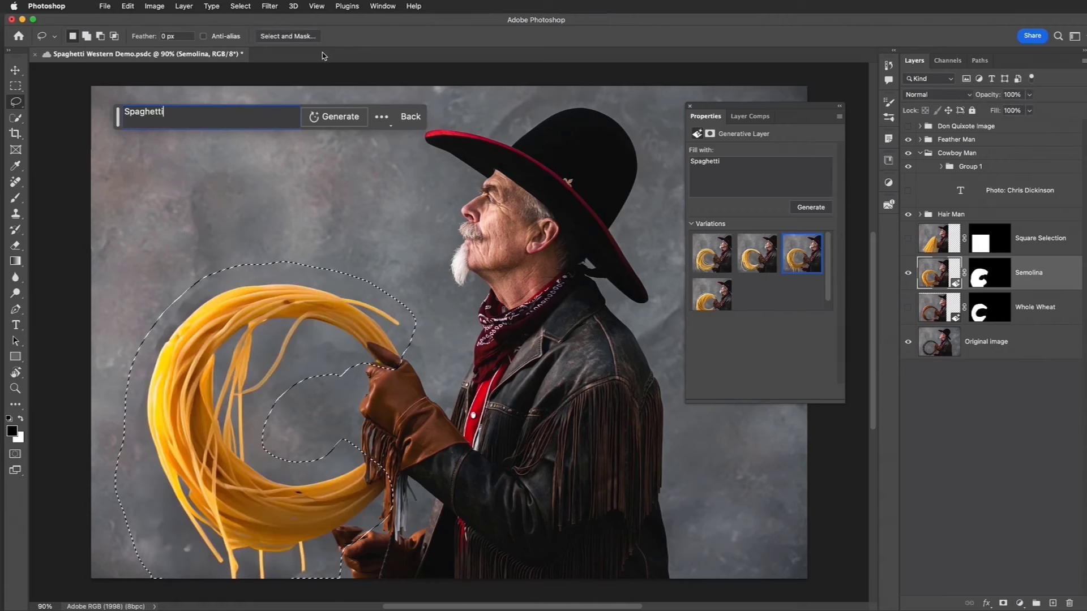
pyautogui.press('super+d')
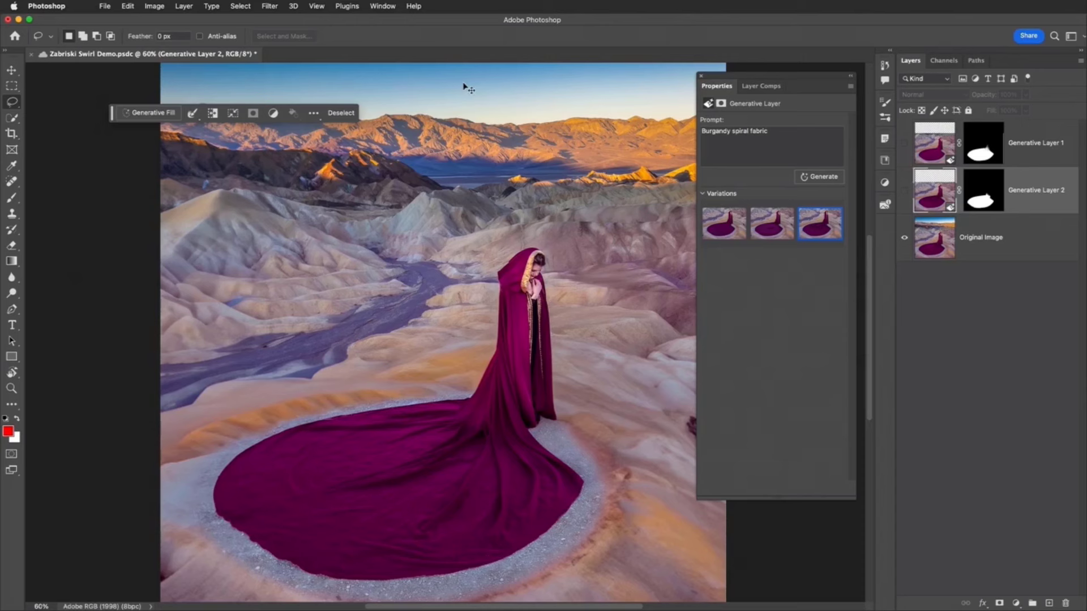
# Show the selection outline around the cloak's spread-out train and contract the selection by 10 pixels.
pyautogui.press('super+h')
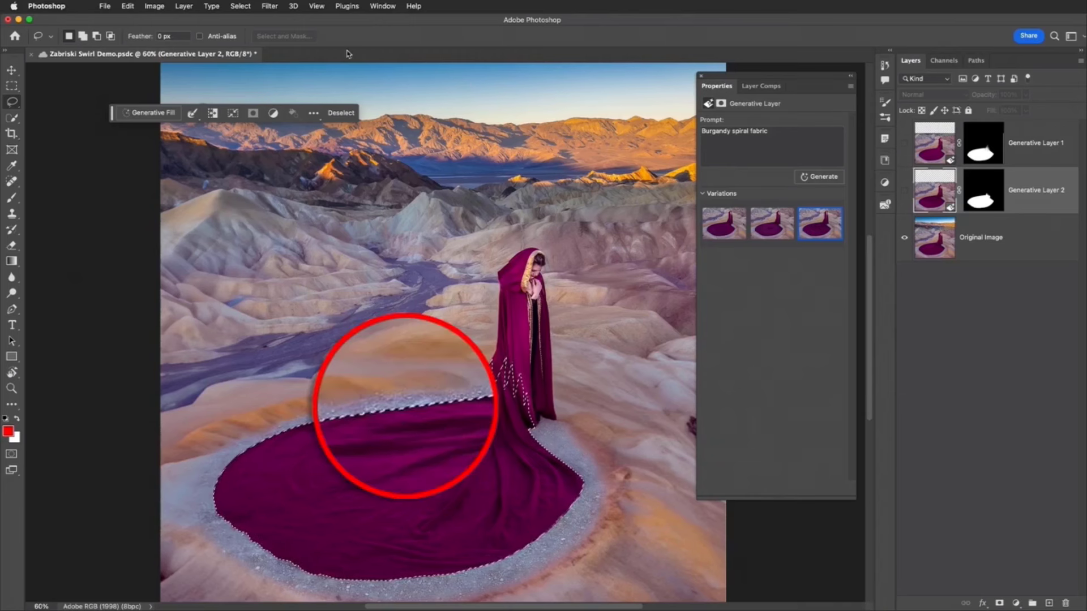
pyautogui.click(240, 4)
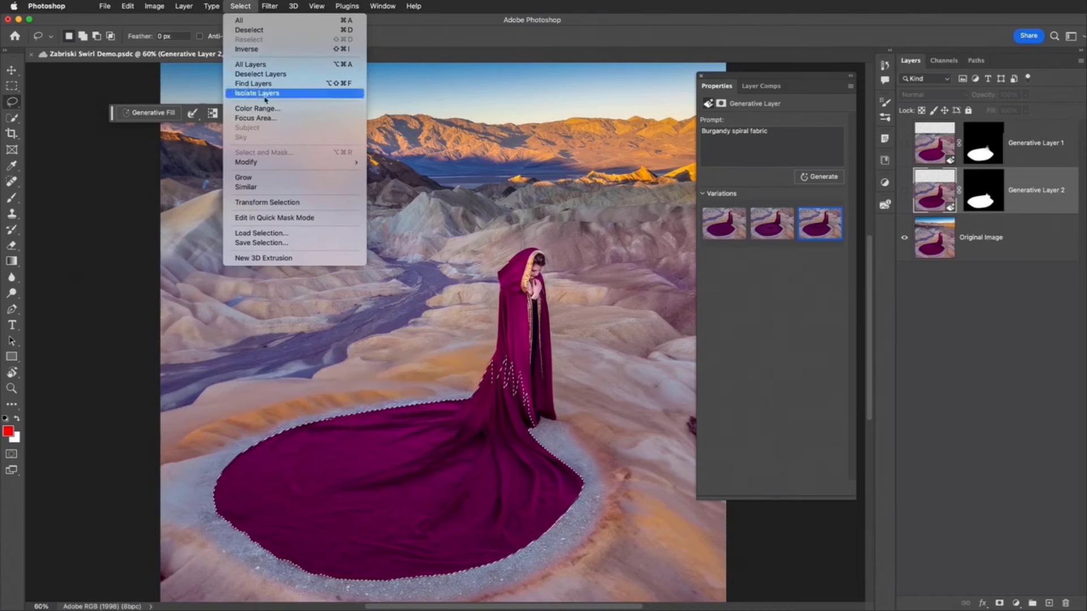
pyautogui.moveTo(288, 164)
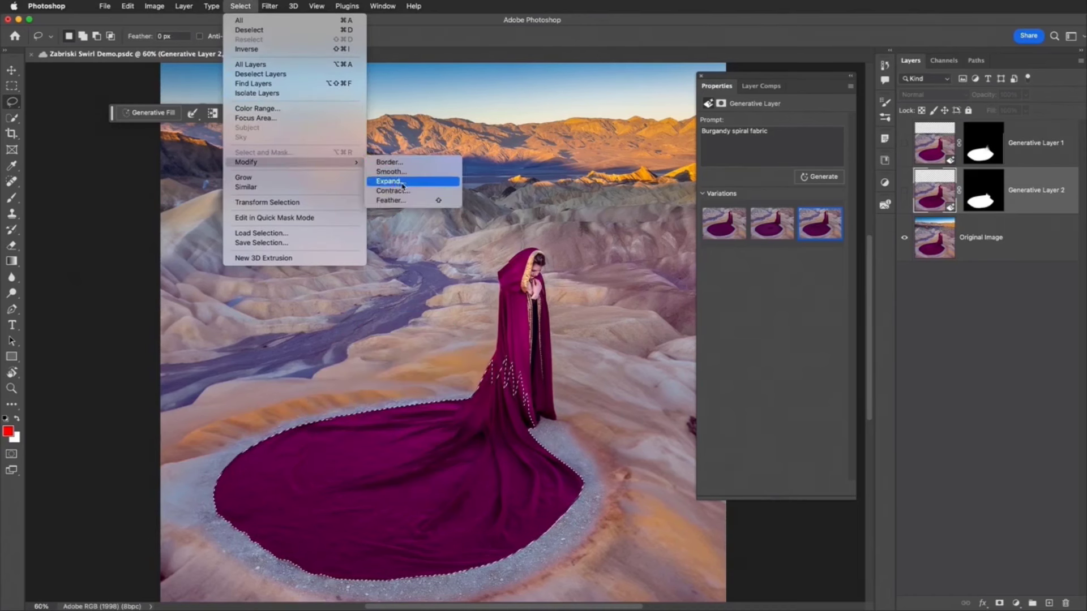
pyautogui.click(407, 193)
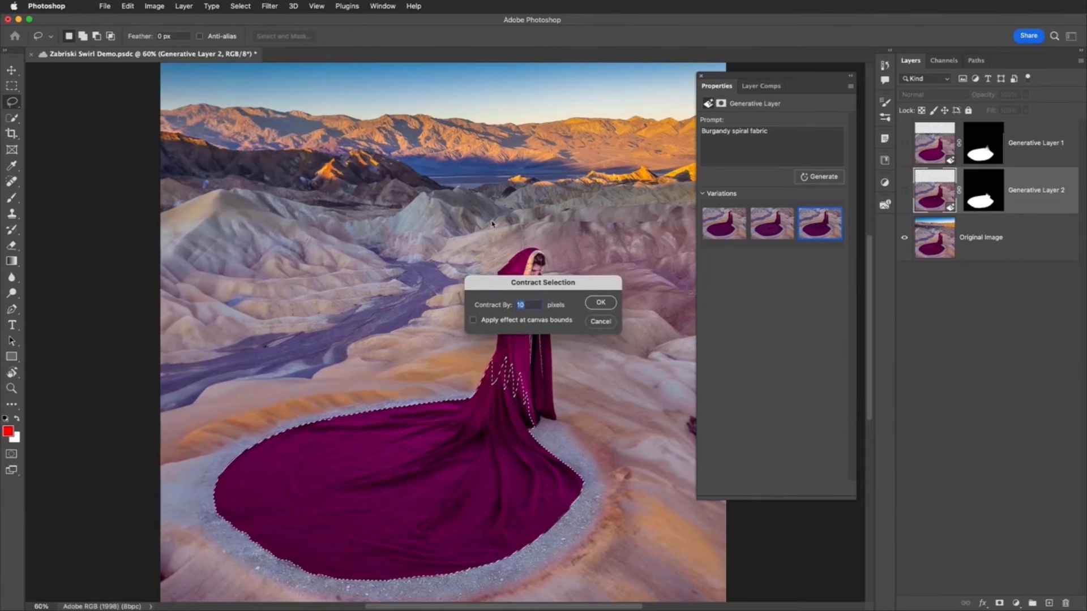
pyautogui.press('Return')
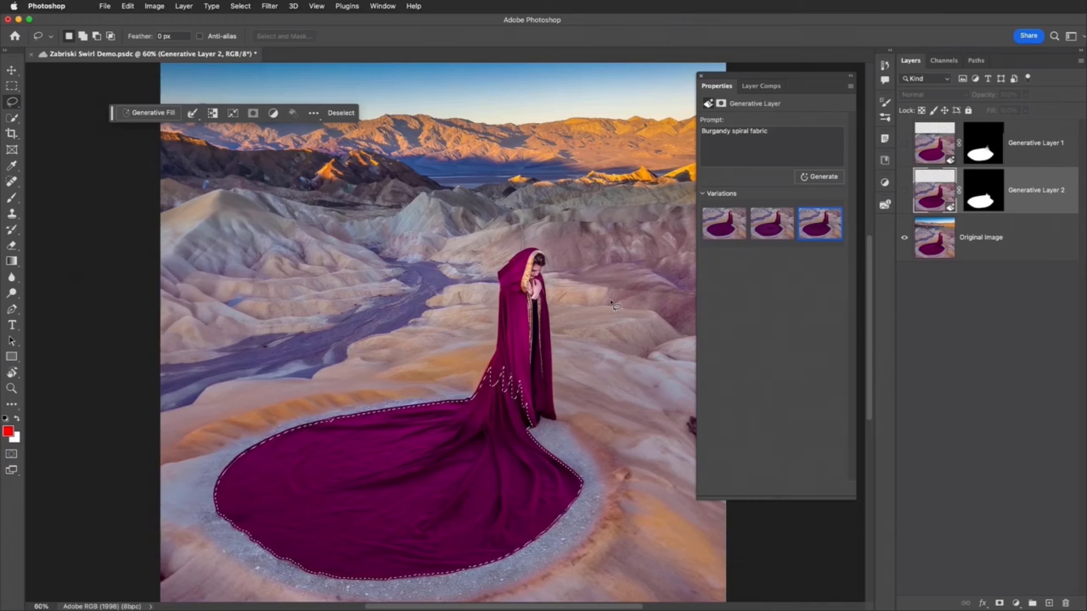
# Fill the selected train of the cloak using Generative Fill with the prompt "Burgandy spiral fabric".
pyautogui.click(152, 113)
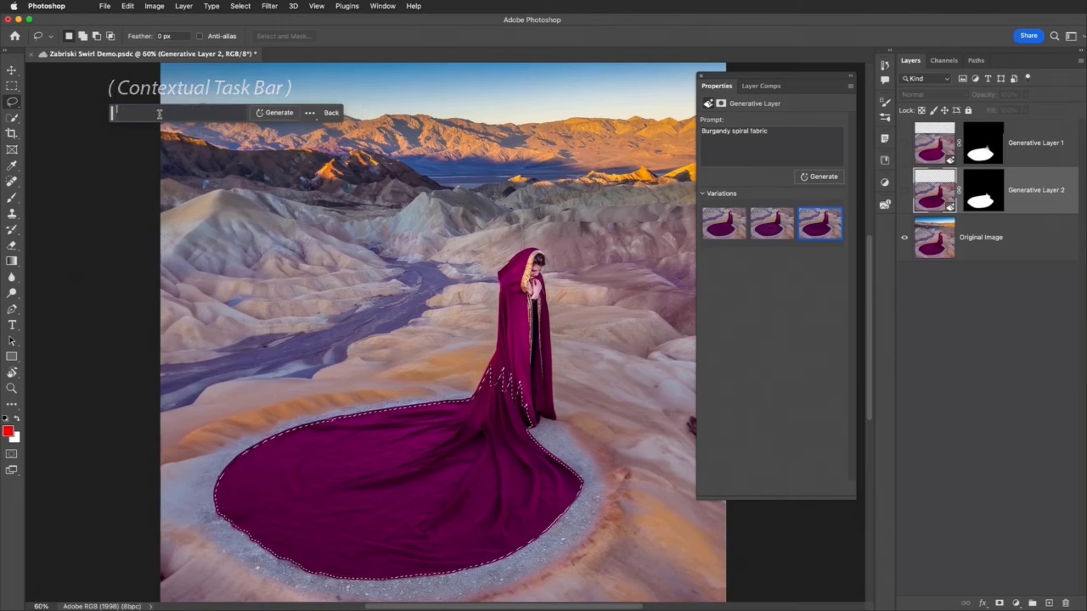
pyautogui.write('Burgandy spiral fabric')
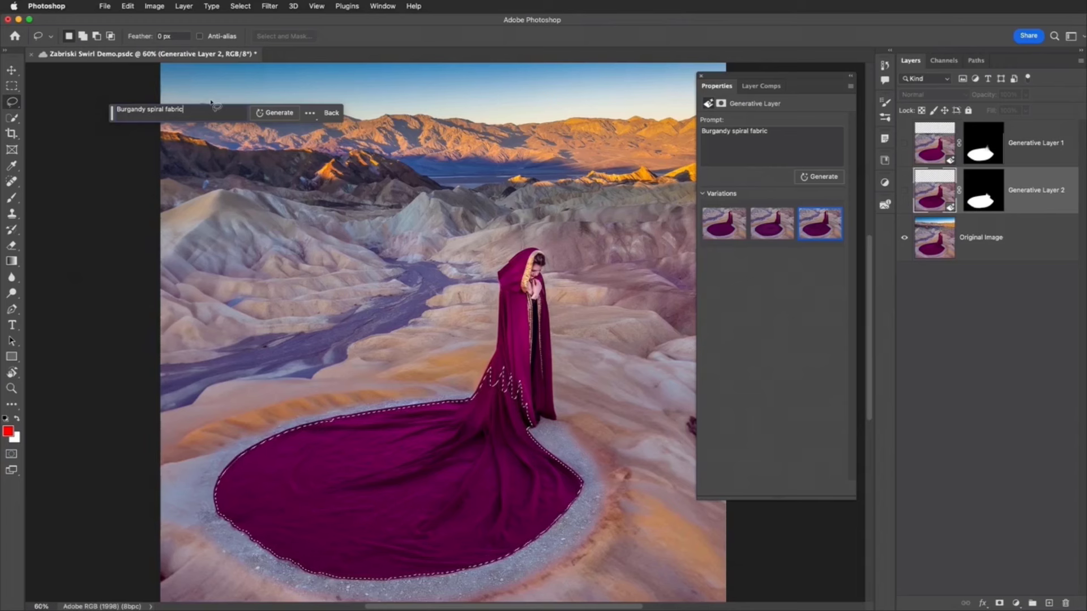
pyautogui.click(274, 112)
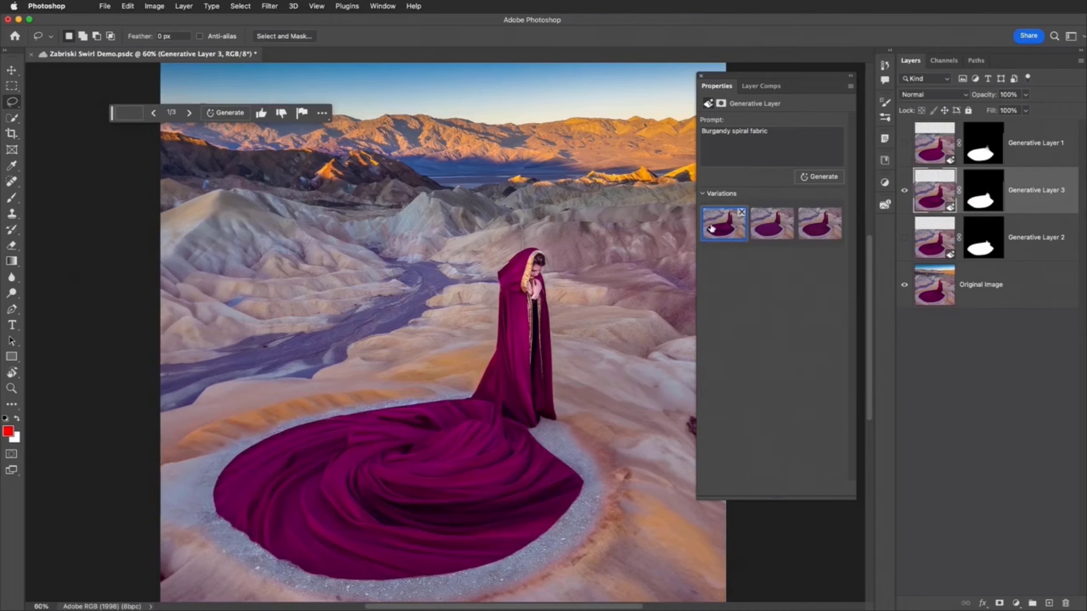
# Preview the second and third spiral fabric variations, generate another set and select its second variation.
pyautogui.click(780, 229)
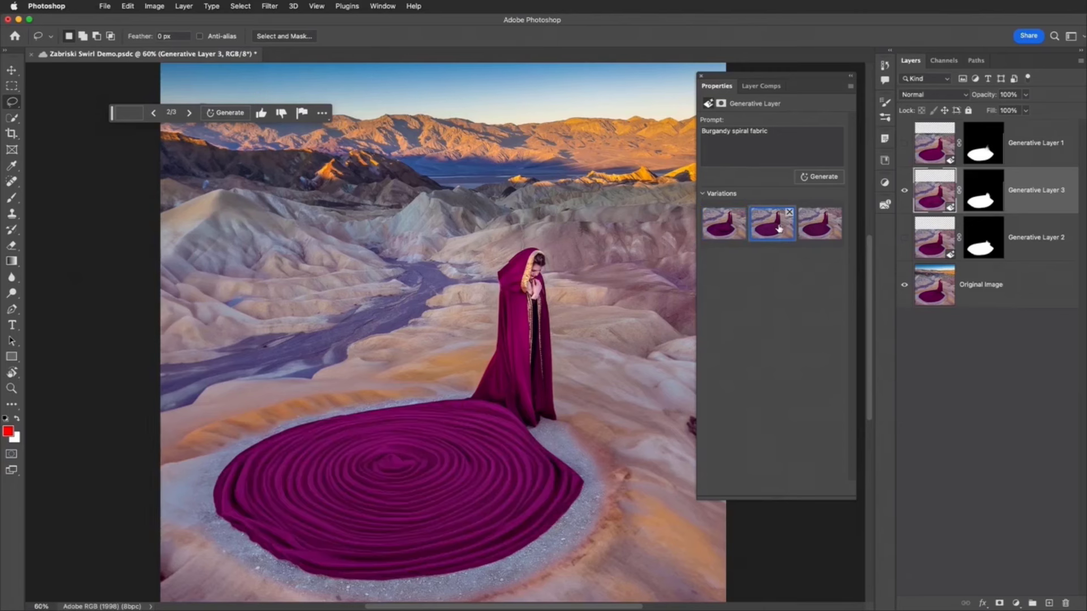
pyautogui.click(809, 225)
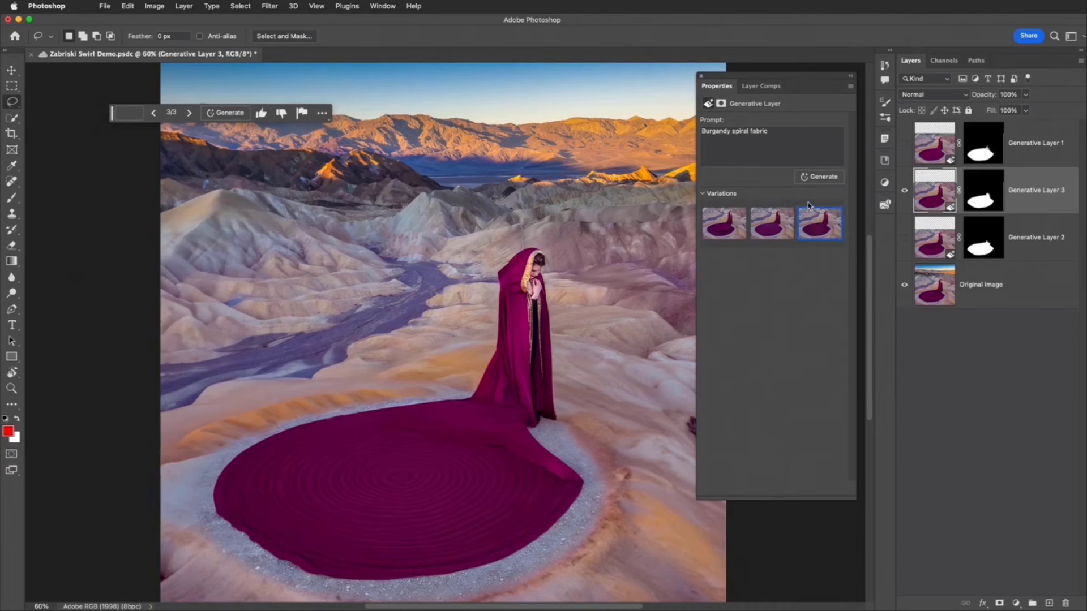
pyautogui.click(812, 179)
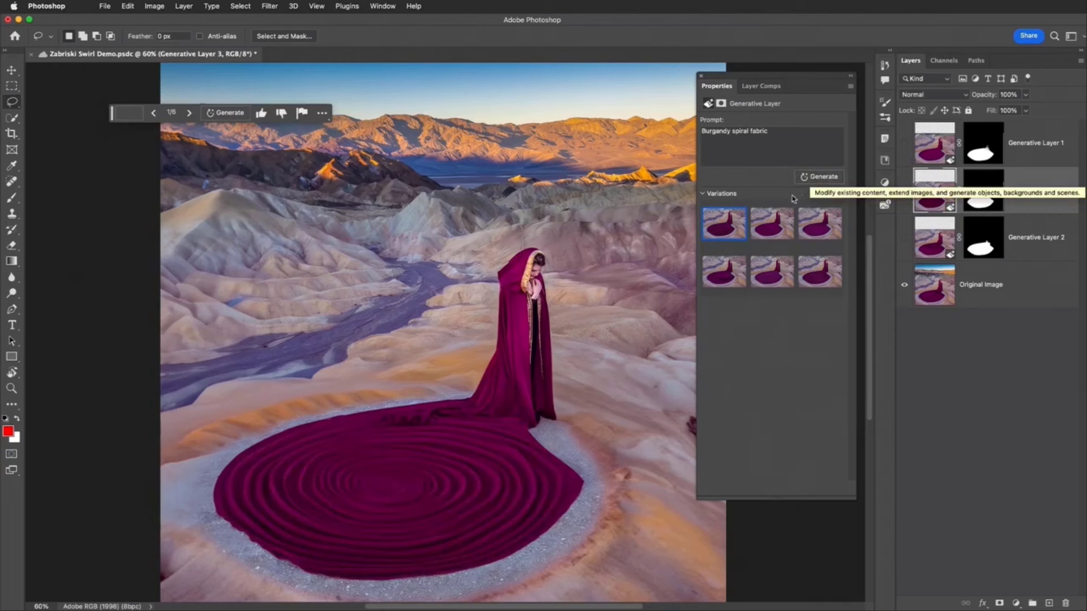
pyautogui.click(770, 228)
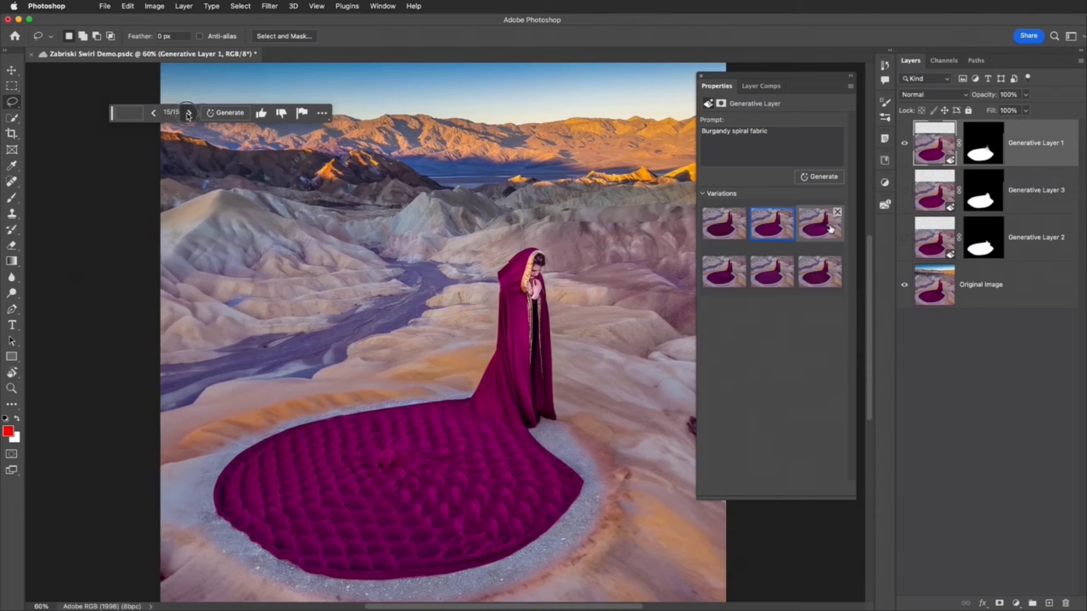
# Step through the generated "Burgandy spiral fabric" variations on the cloak's train one after another.
pyautogui.click(188, 114)
pyautogui.click(188, 113)
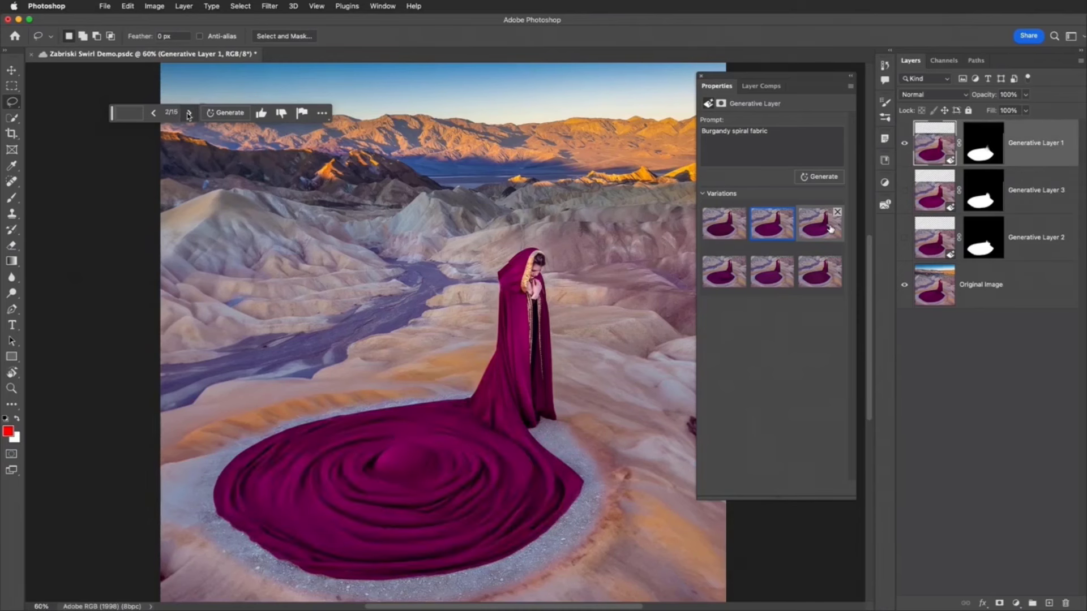
pyautogui.click(189, 114)
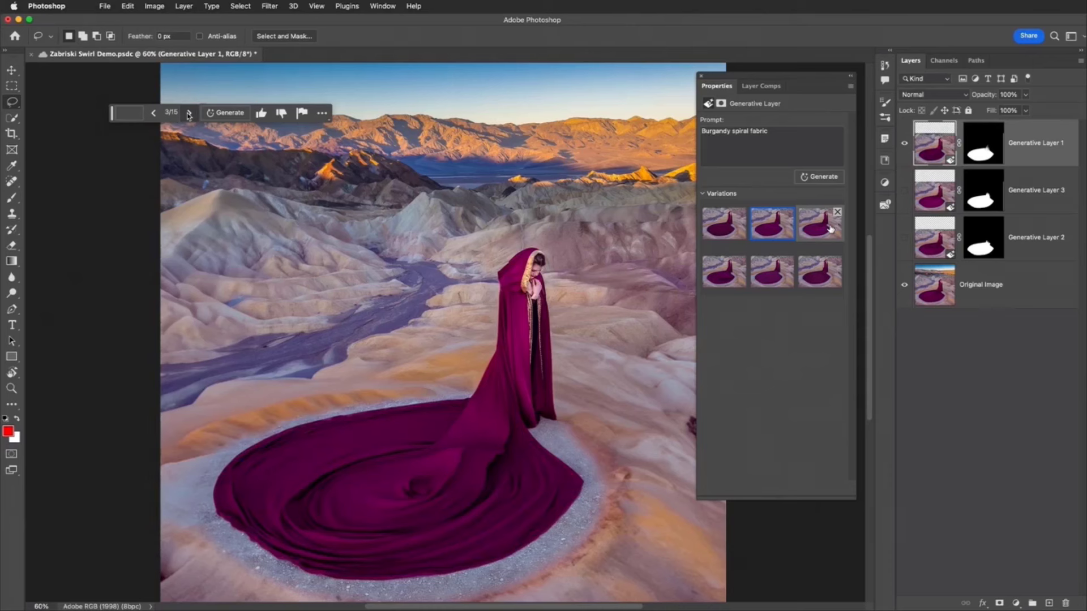
pyautogui.click(189, 114)
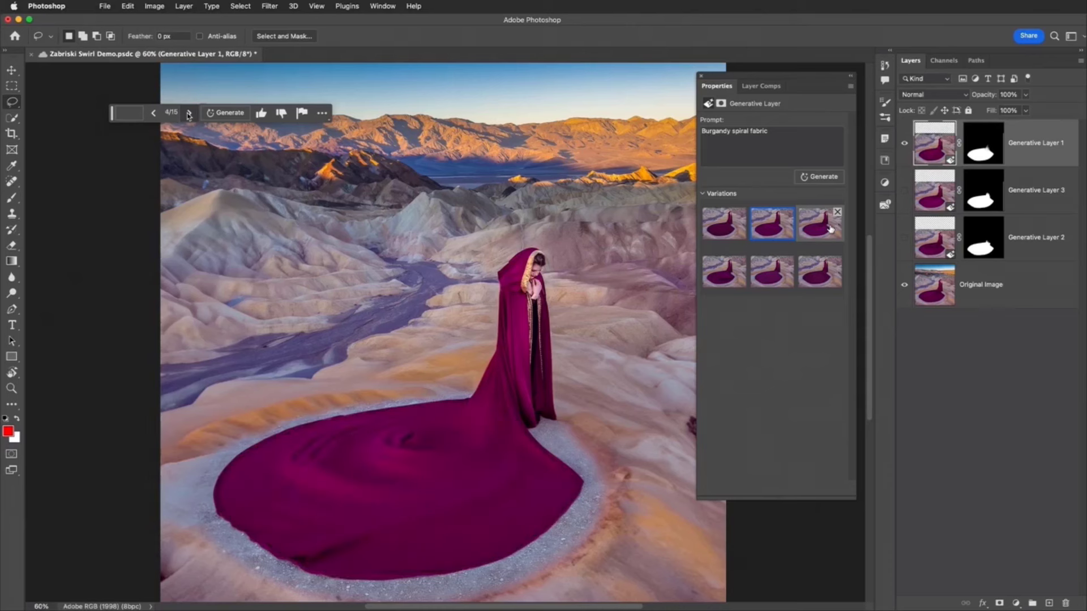
pyautogui.click(189, 114)
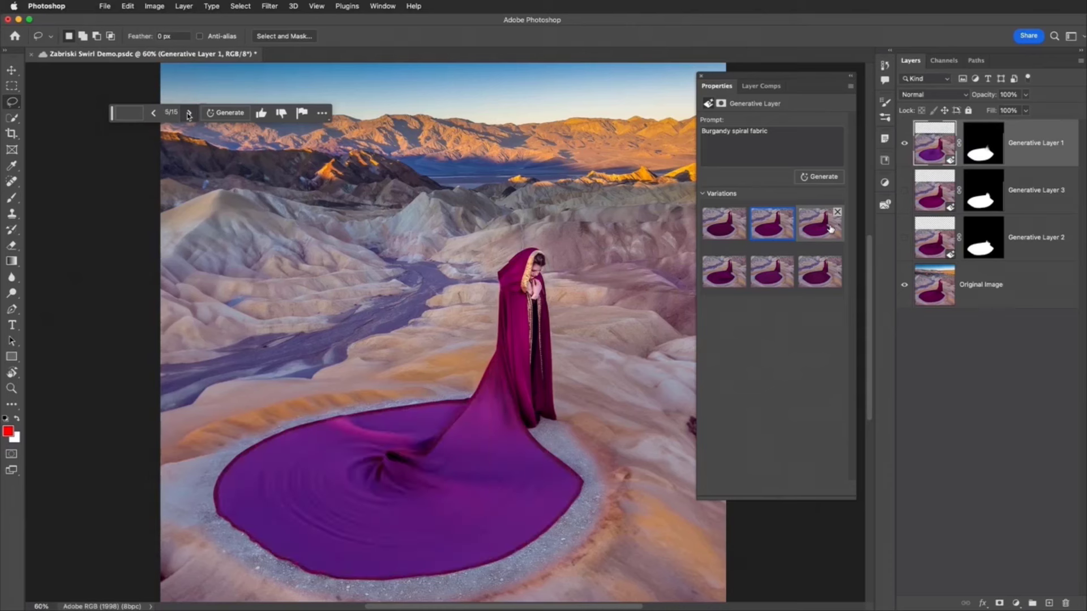
pyautogui.click(189, 114)
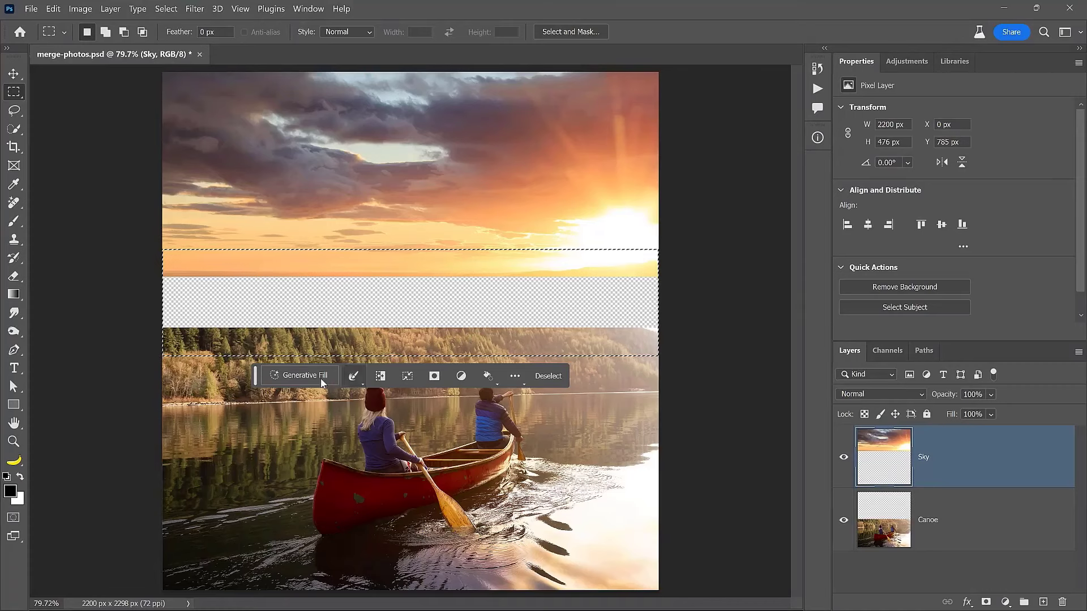
# Fill the selected gap between the sunset sky and the canoe photo using Generative Fill without a prompt.
pyautogui.click(300, 376)
pyautogui.click(485, 380)
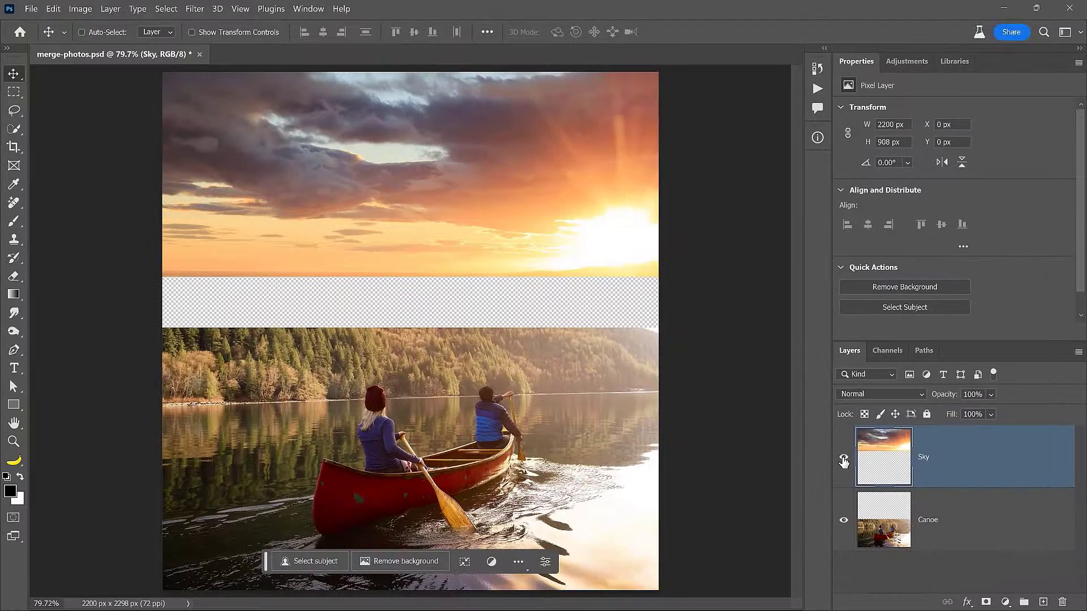
# Hide and reshow the Sky layer and draw a full-width rectangular selection about 475 px tall over the gap, overlapping both photos.
pyautogui.click(844, 460)
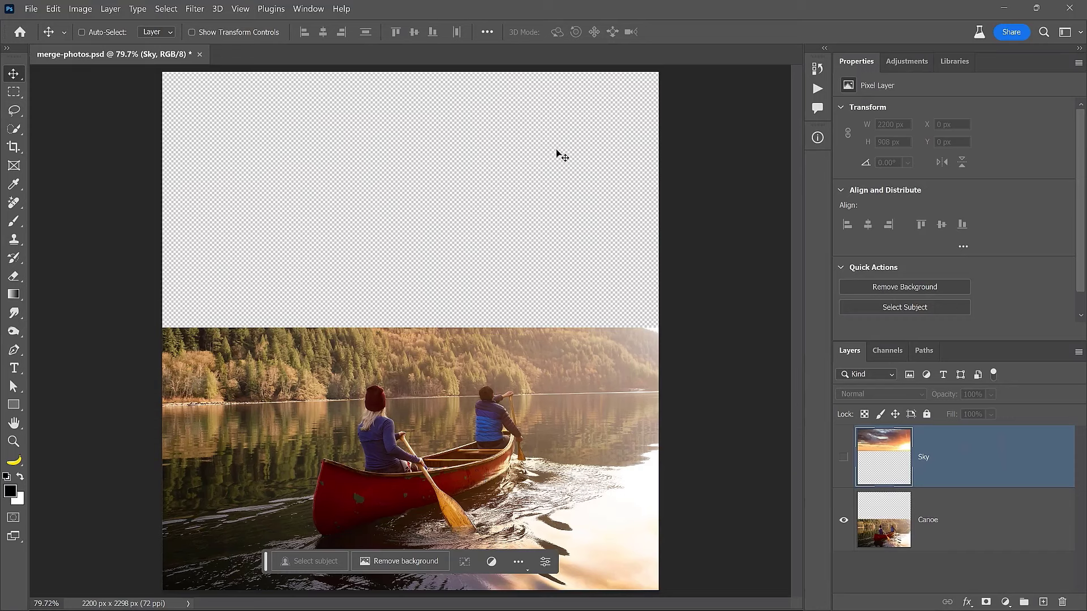
pyautogui.click(844, 457)
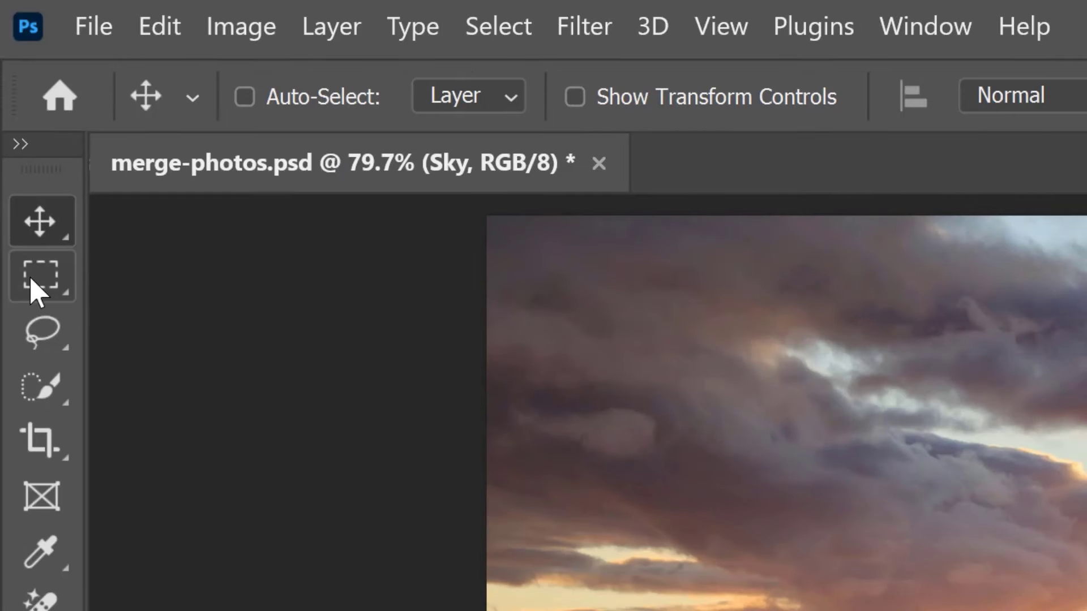
pyautogui.click(12, 95)
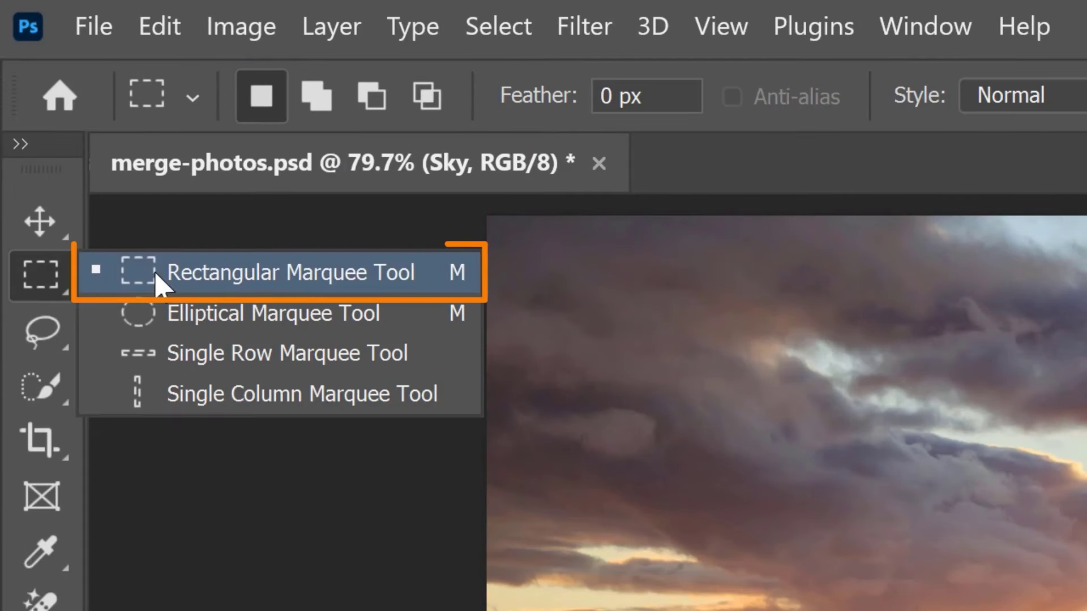
pyautogui.click(424, 278)
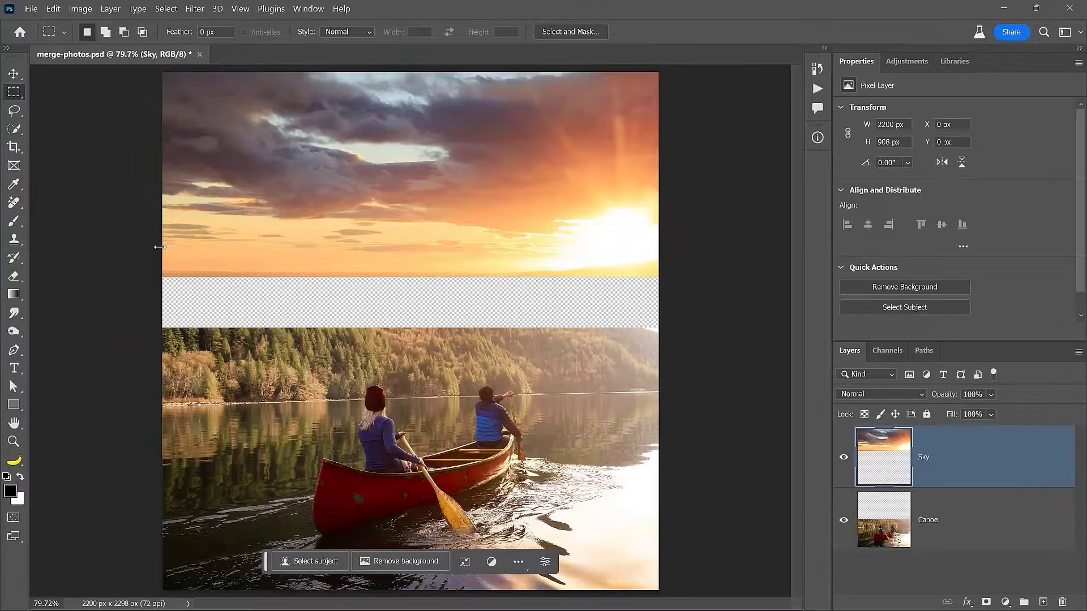
pyautogui.moveTo(160, 250); pyautogui.dragTo(663, 356)
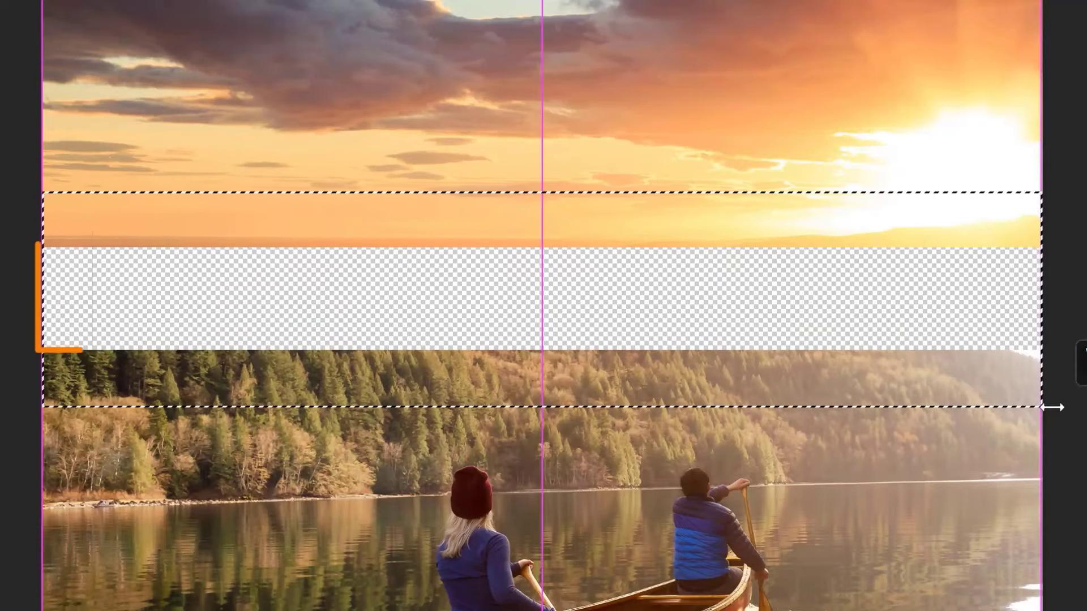
pyautogui.moveTo(1052, 407); pyautogui.dragTo(1045, 402)
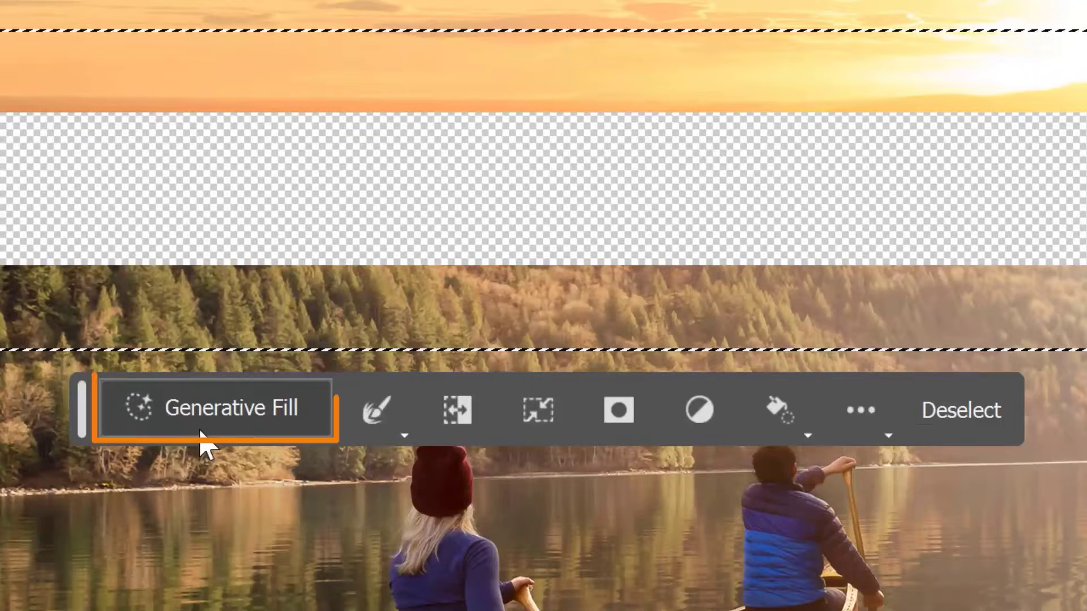
# Blend the two photos using Generative Fill with an empty prompt and advance through its second and third variations.
pyautogui.click(315, 456)
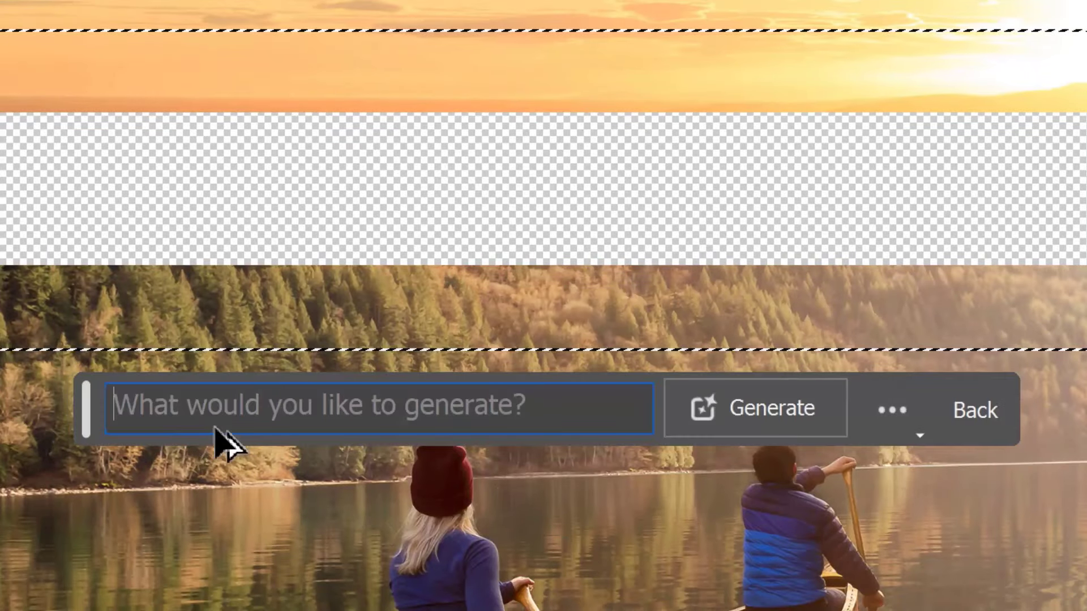
pyautogui.click(774, 430)
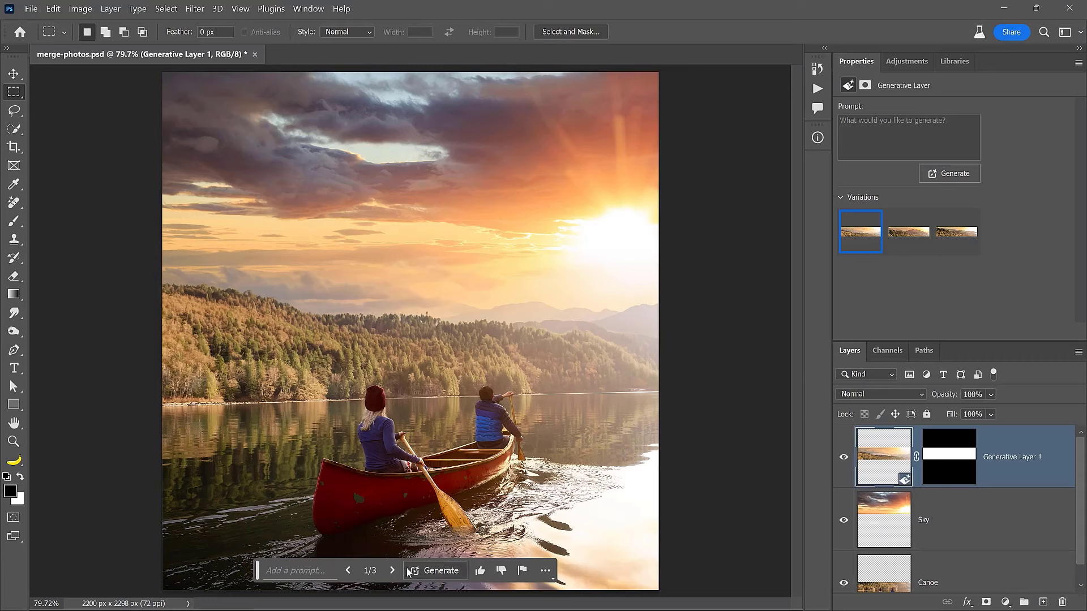
pyautogui.click(392, 571)
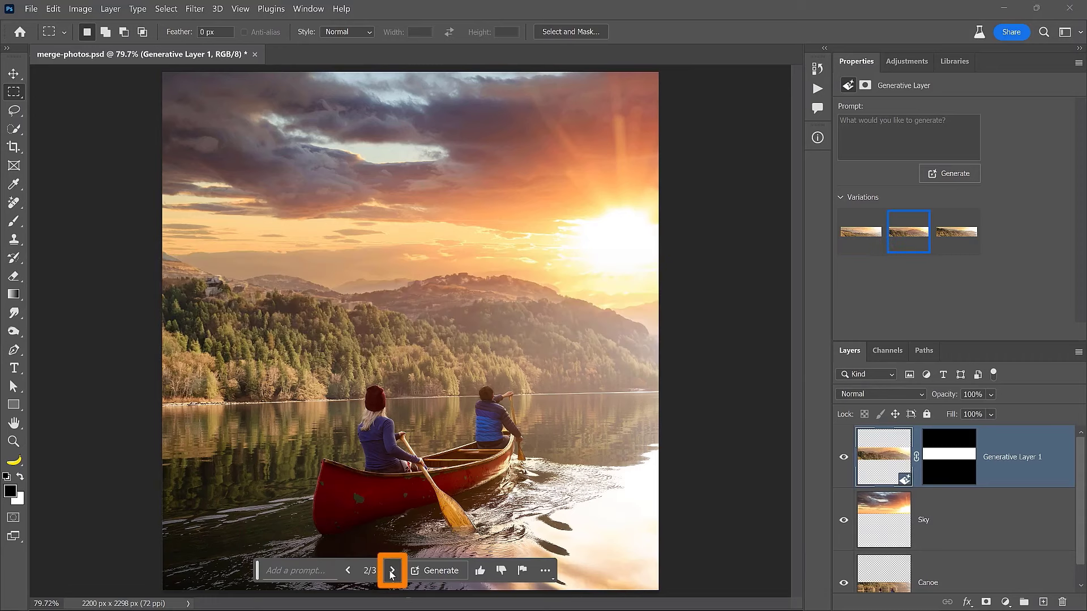
pyautogui.click(391, 571)
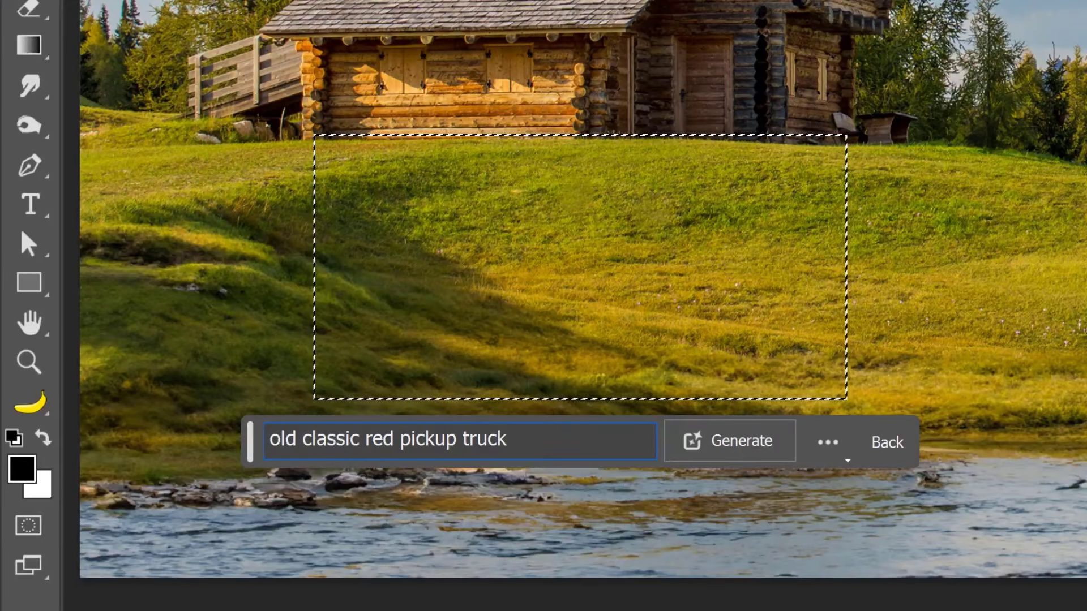
# Generate the "old classic red pickup truck" in the selection below the cabin and move the truck across the hillside toward the mountain.
pyautogui.press('Return')
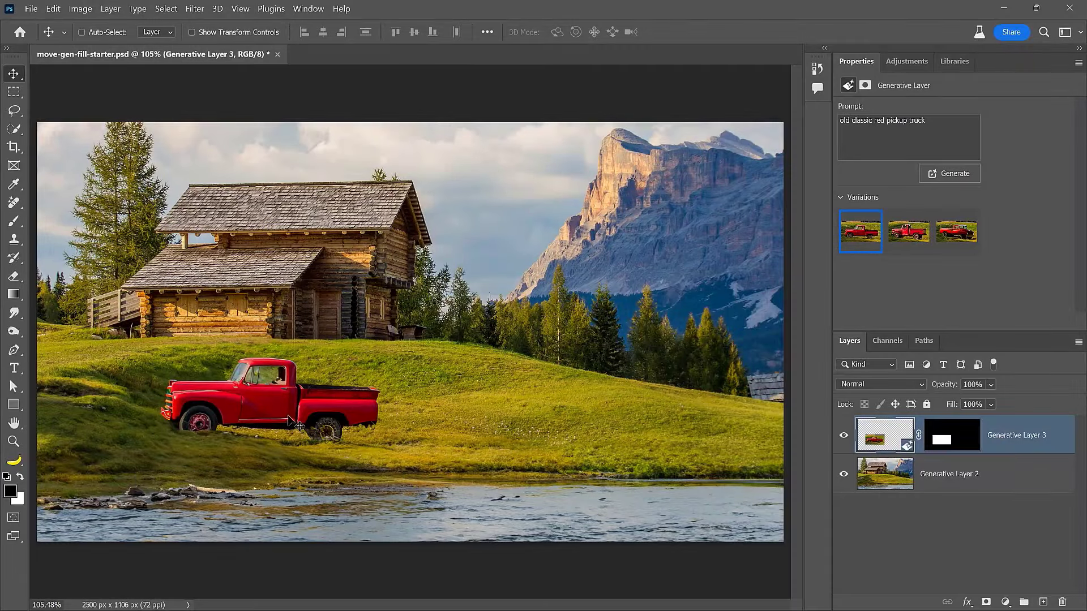
pyautogui.moveTo(357, 392); pyautogui.dragTo(716, 382)
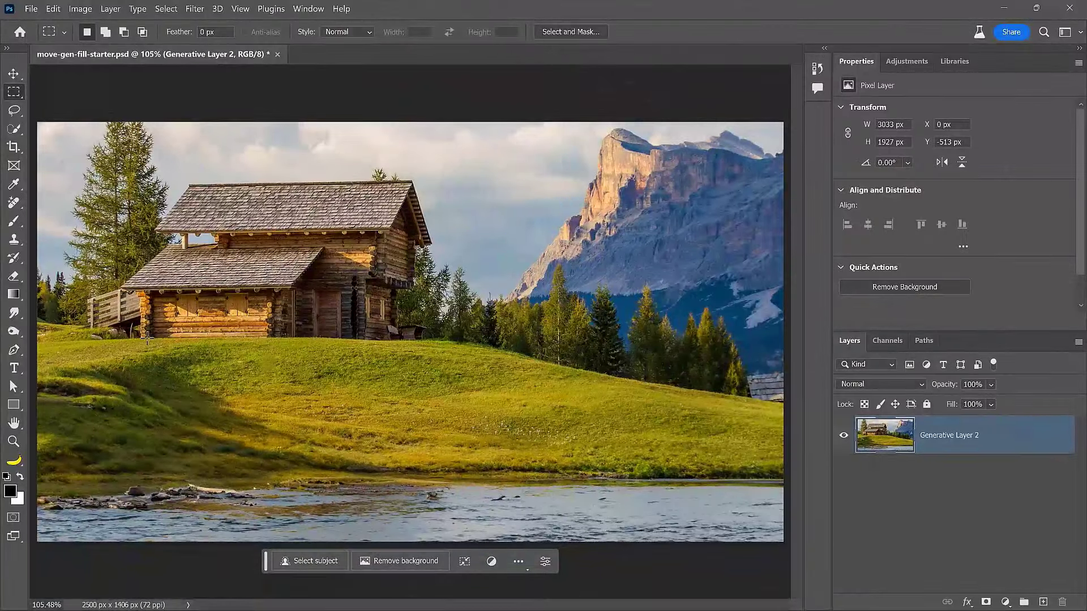
# Select a rectangle about 830 × 415 px on the grass below the cabin and generate an "old classic red pickup truck" there.
pyautogui.moveTo(148, 338); pyautogui.dragTo(393, 457)
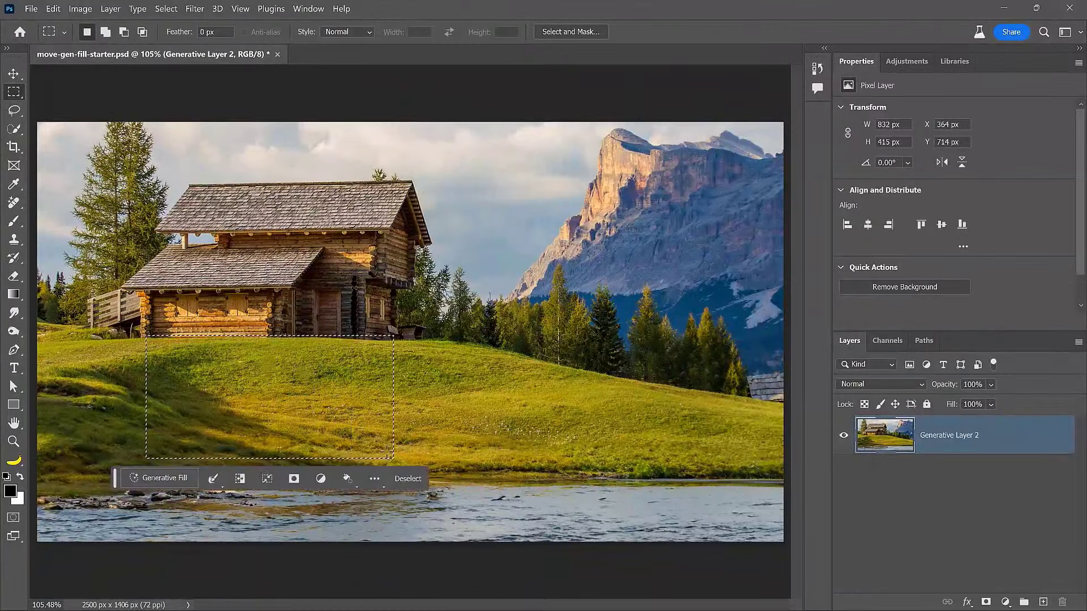
pyautogui.click(155, 478)
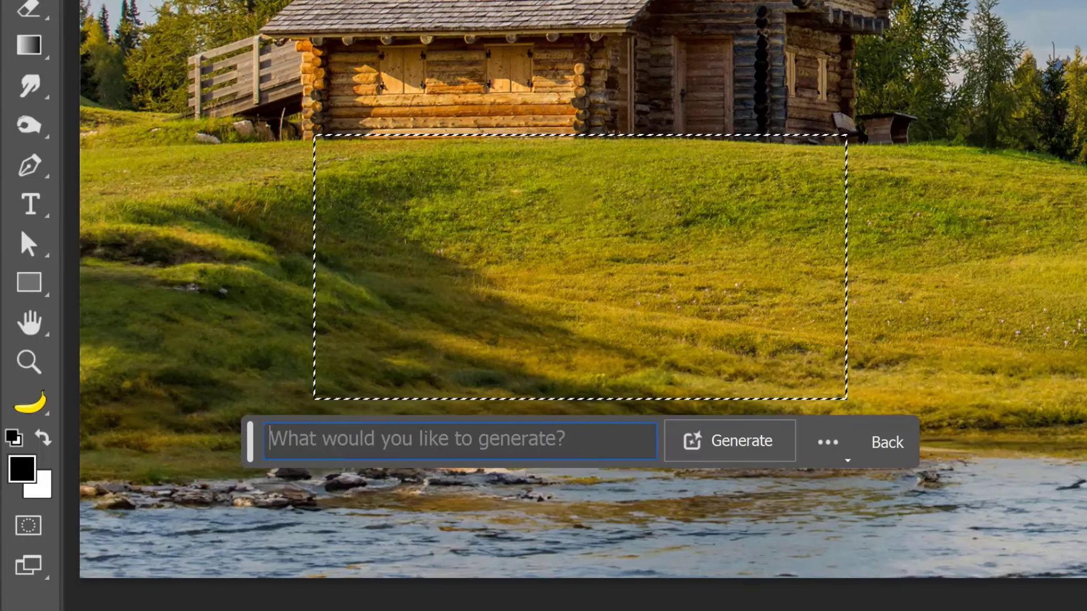
pyautogui.write('old c')
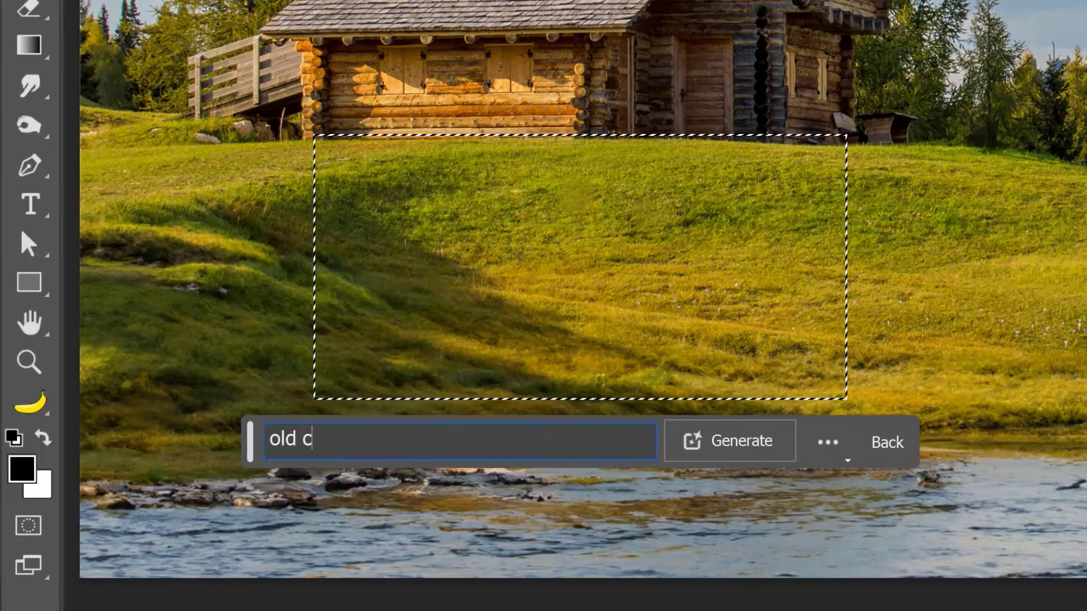
pyautogui.write('lassic red pickup truck')
pyautogui.press('Return')
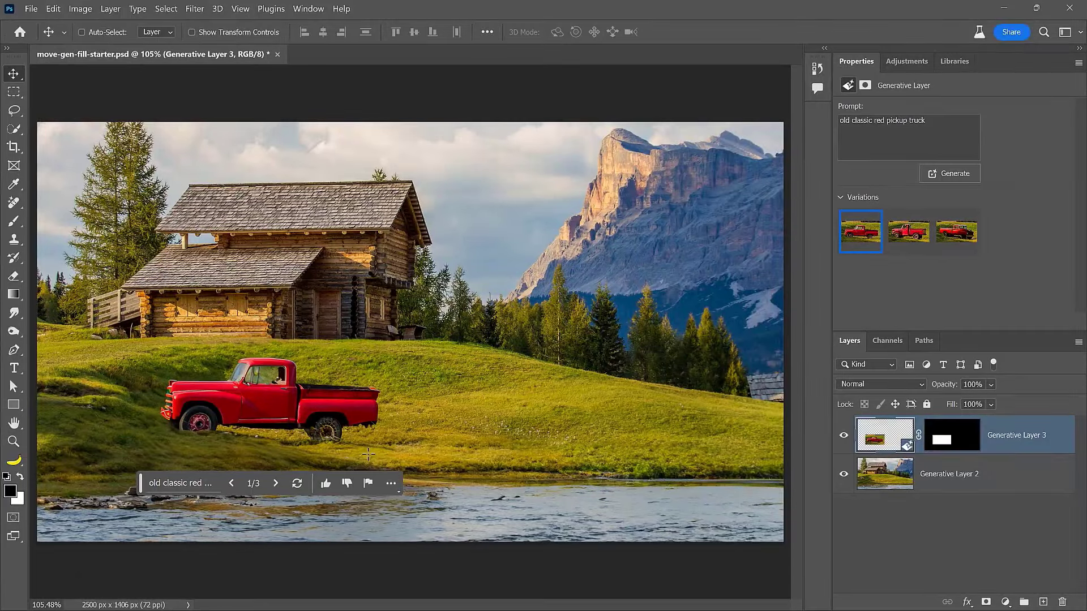
# Move the truck layer to the slope below the mountain and generate new variations there with the same prompt.
pyautogui.moveTo(289, 418); pyautogui.dragTo(637, 383)
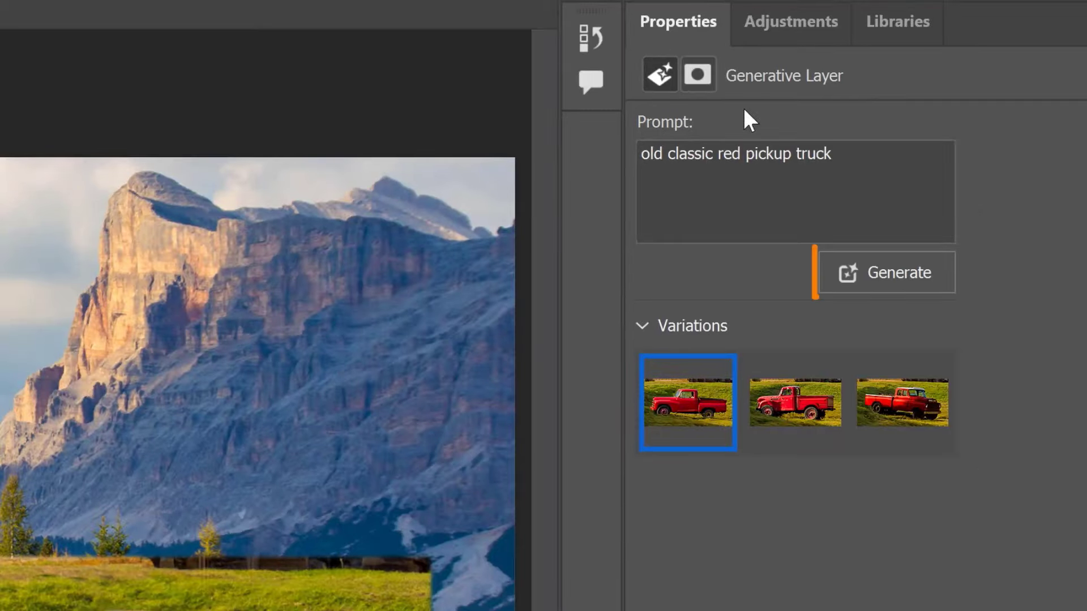
pyautogui.click(879, 280)
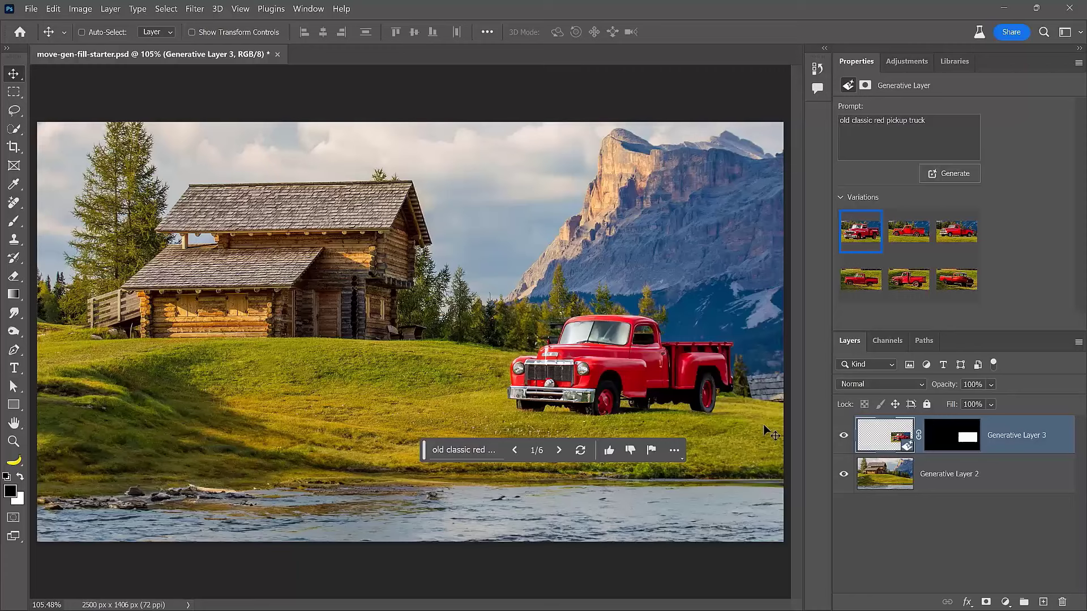
# Move the truck layer back beside the cabin and convert it to a smart object.
pyautogui.moveTo(691, 381); pyautogui.dragTo(492, 377)
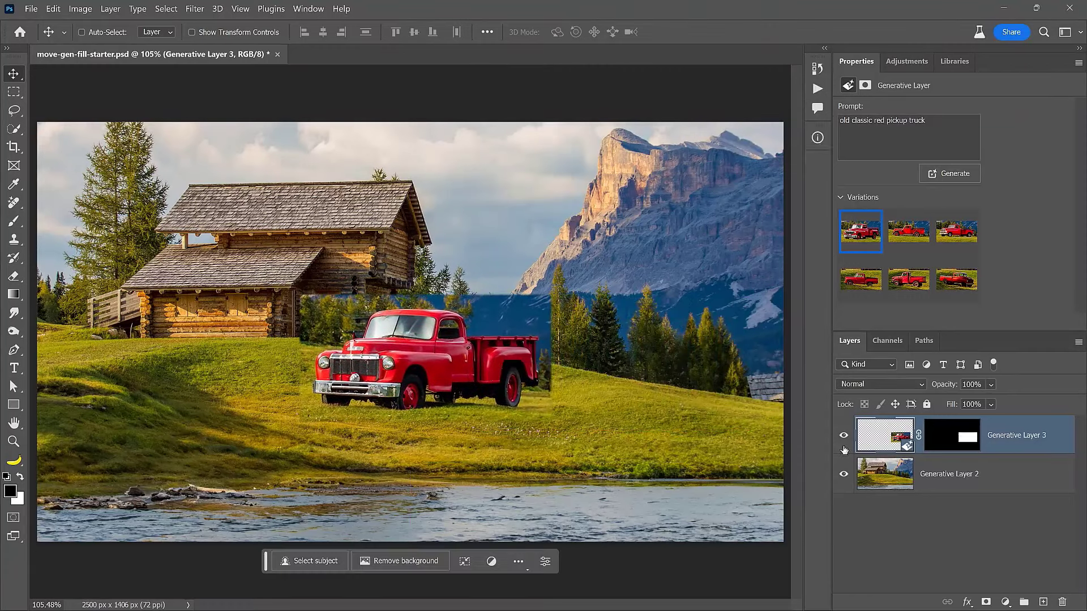
pyautogui.rightClick(1058, 444)
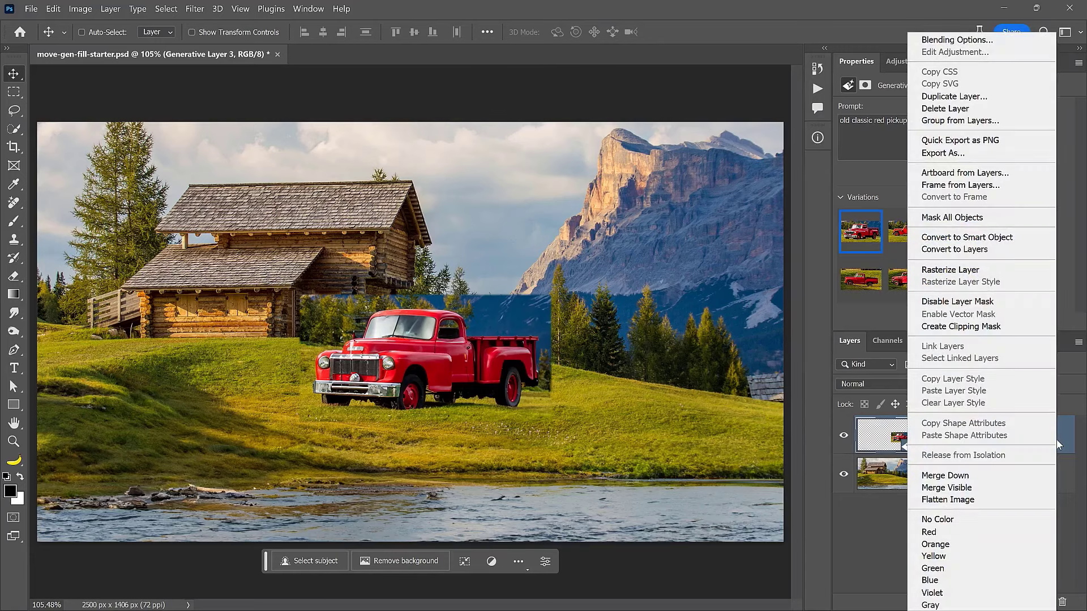
pyautogui.click(963, 237)
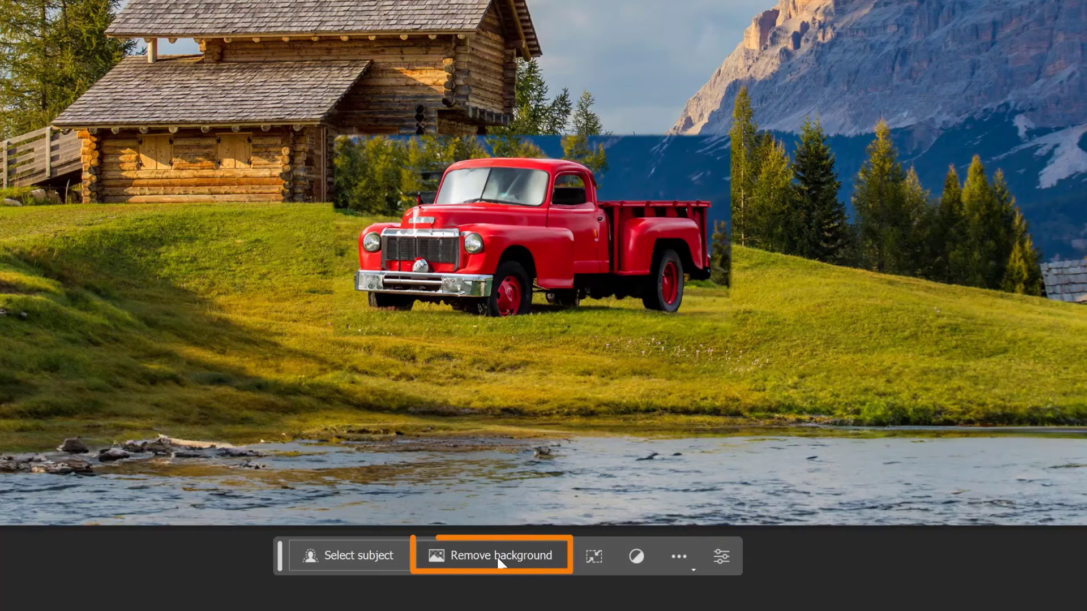
# Remove the truck layer's background and paint white on its mask along the ground under the truck.
pyautogui.click(497, 555)
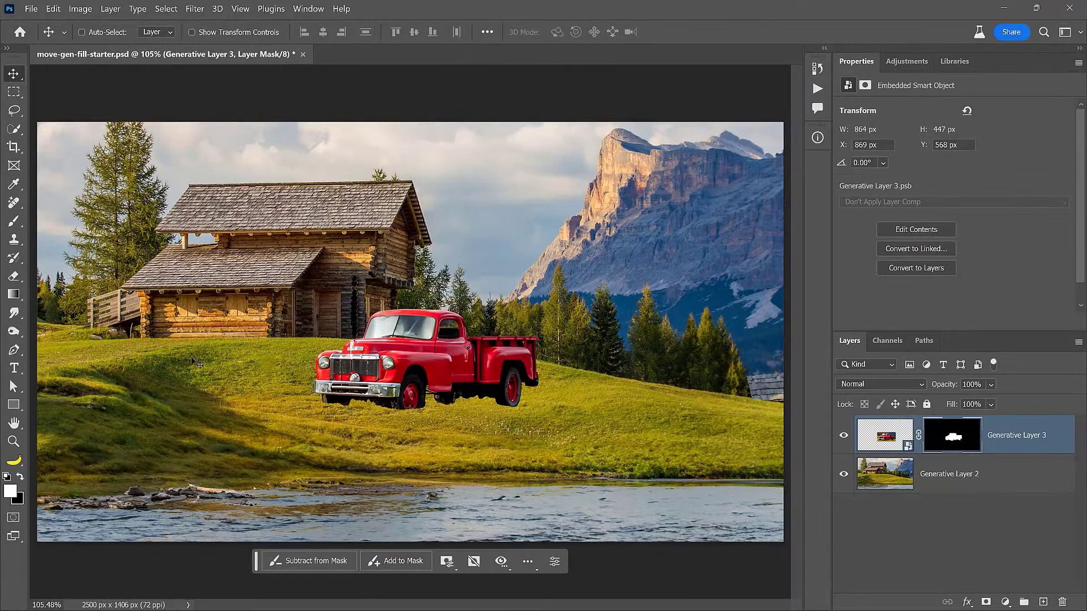
pyautogui.click(14, 221)
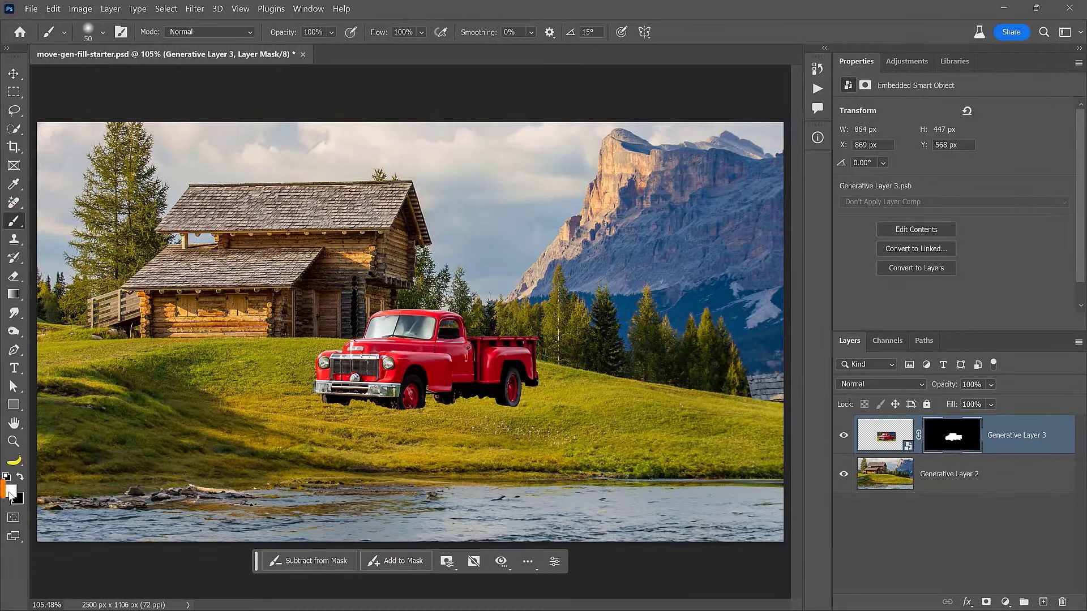
pyautogui.moveTo(330, 403)
pyautogui.mouseDown()
pyautogui.moveTo(487, 408)
pyautogui.moveTo(534, 425)
pyautogui.mouseUp()
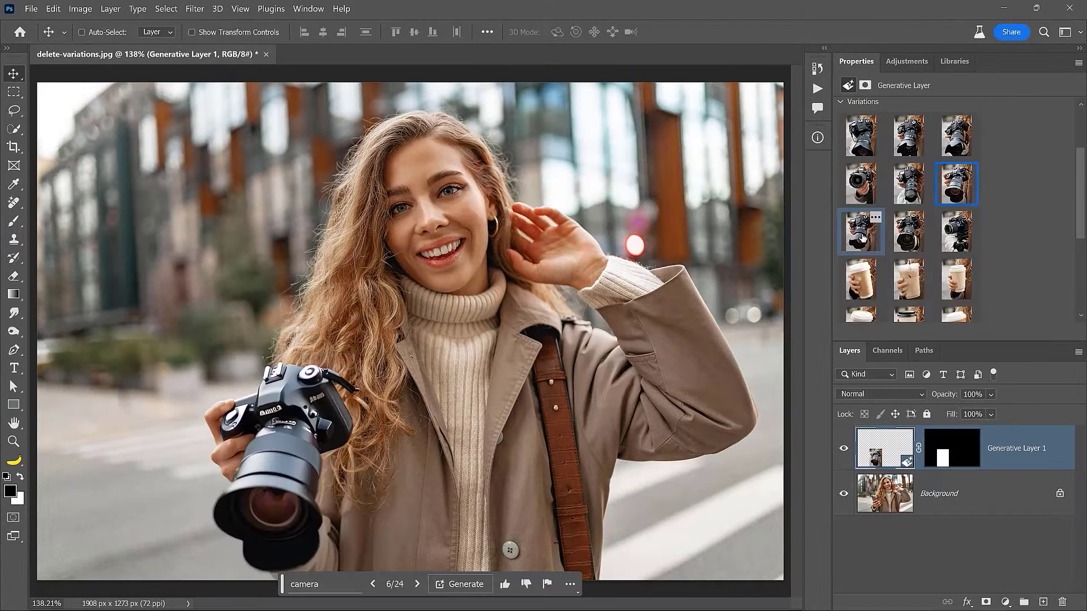
# Preview several camera and coffee cup variations on the woman's portrait and look through the whole list of variations.
pyautogui.click(861, 233)
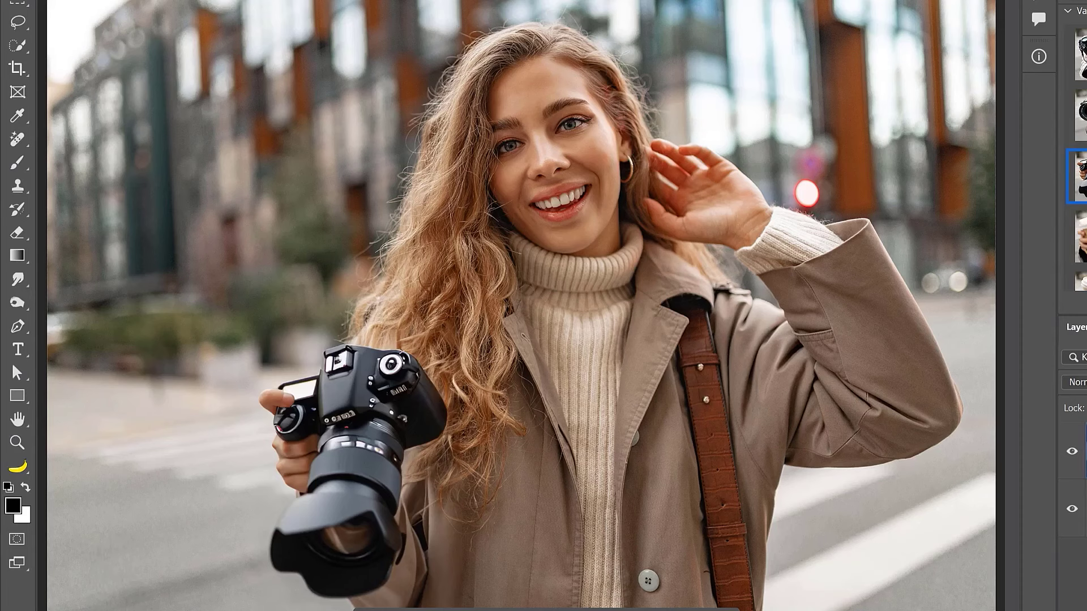
pyautogui.click(1086, 177)
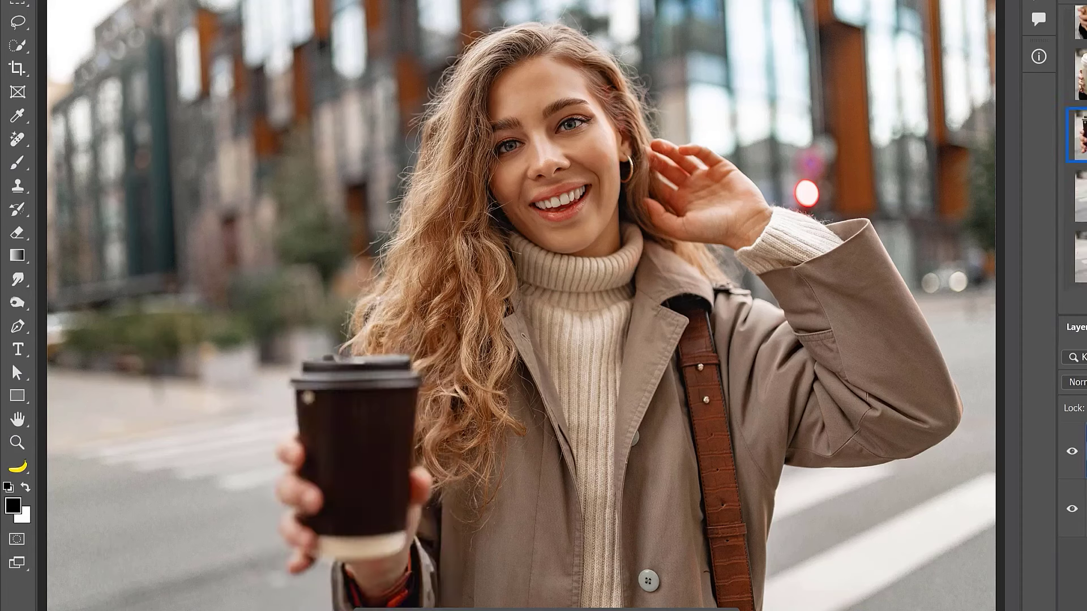
pyautogui.click(1086, 136)
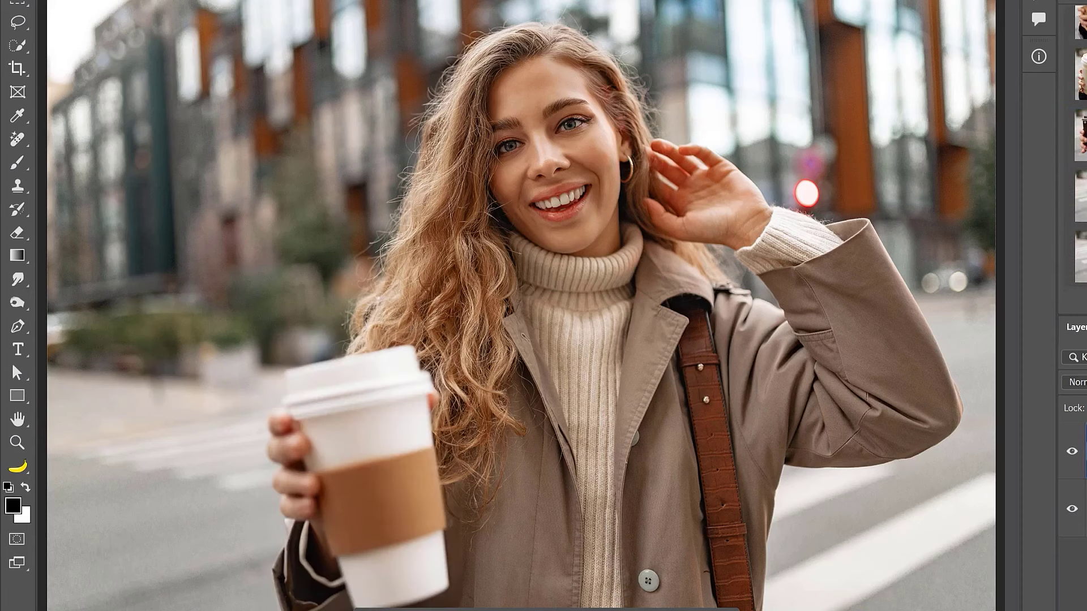
pyautogui.click(1086, 136)
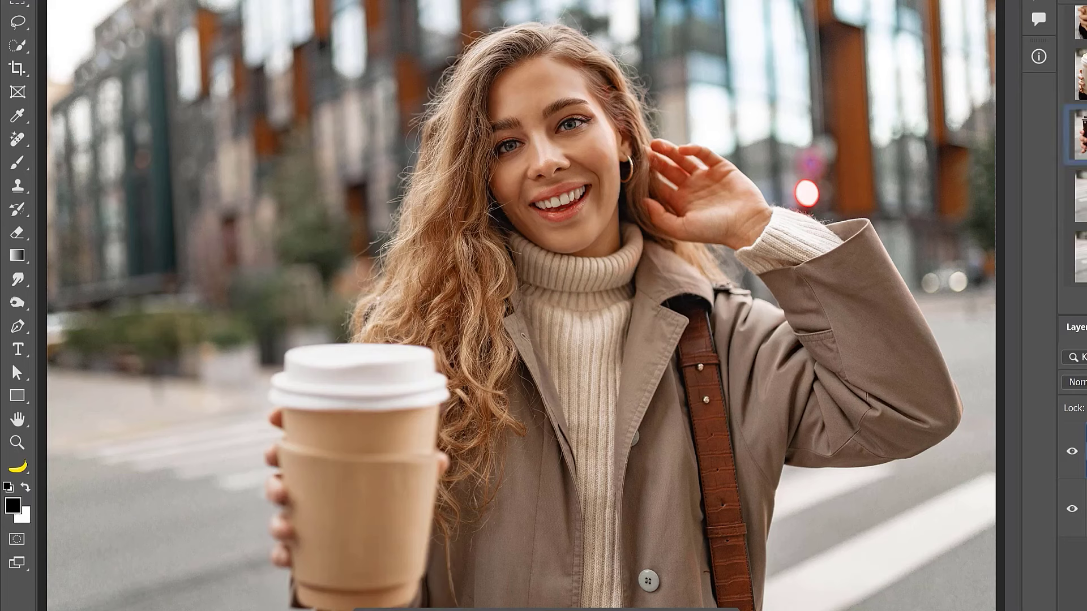
pyautogui.click(1081, 257)
pyautogui.click(1086, 257)
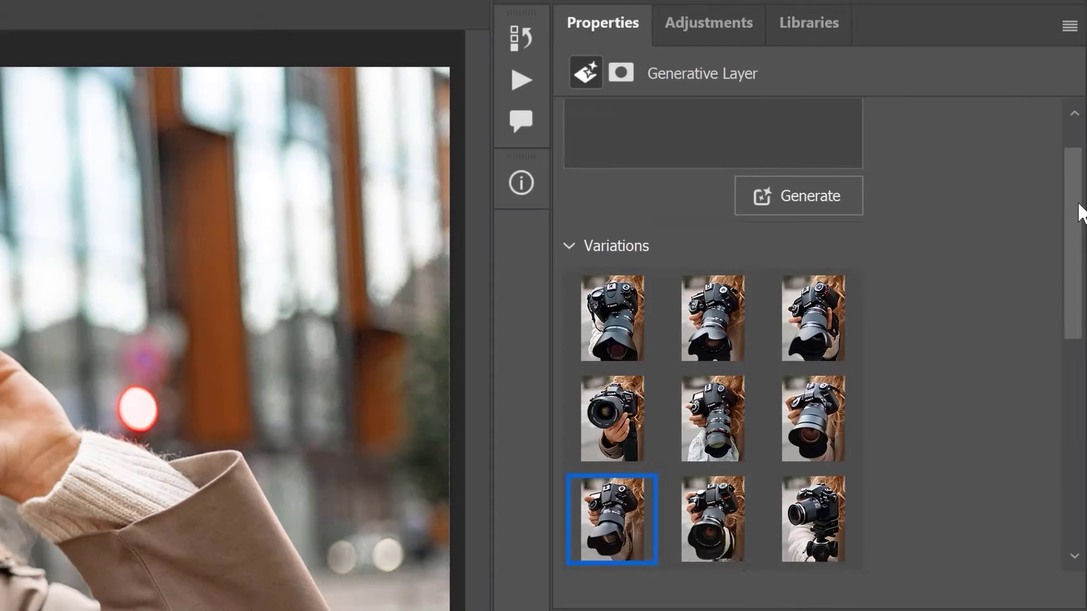
pyautogui.moveTo(1078, 214); pyautogui.dragTo(1056, 410)
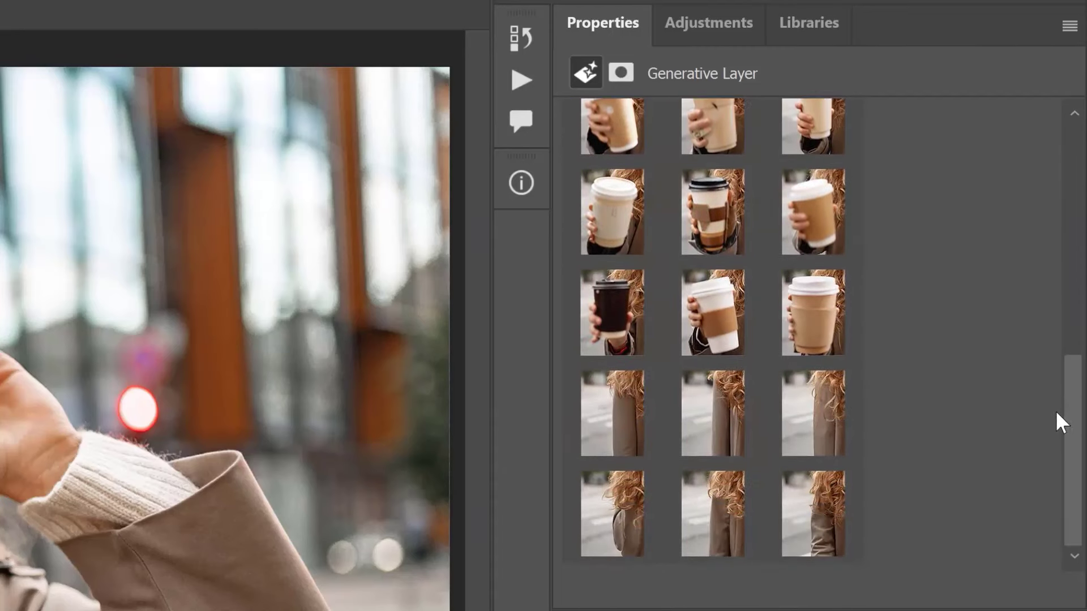